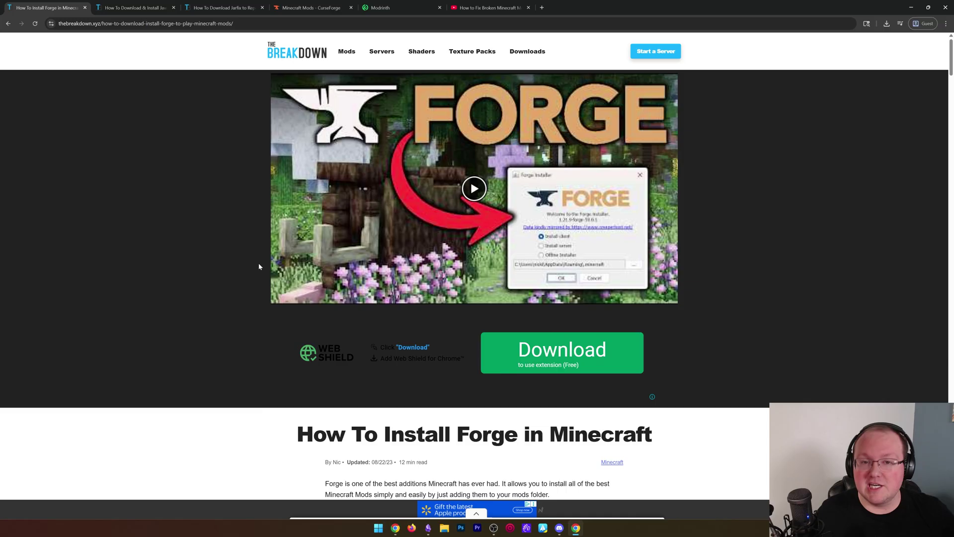
- Open the Minecraft Forge downloads page through the download link in the How To Install Forge guide
{"action": "scroll", "coordinate": [257, 263], "scroll_direction": "down", "scroll_amount": 3}
{"action": "scroll", "coordinate": [257, 261], "scroll_direction": "down", "scroll_amount": 2}
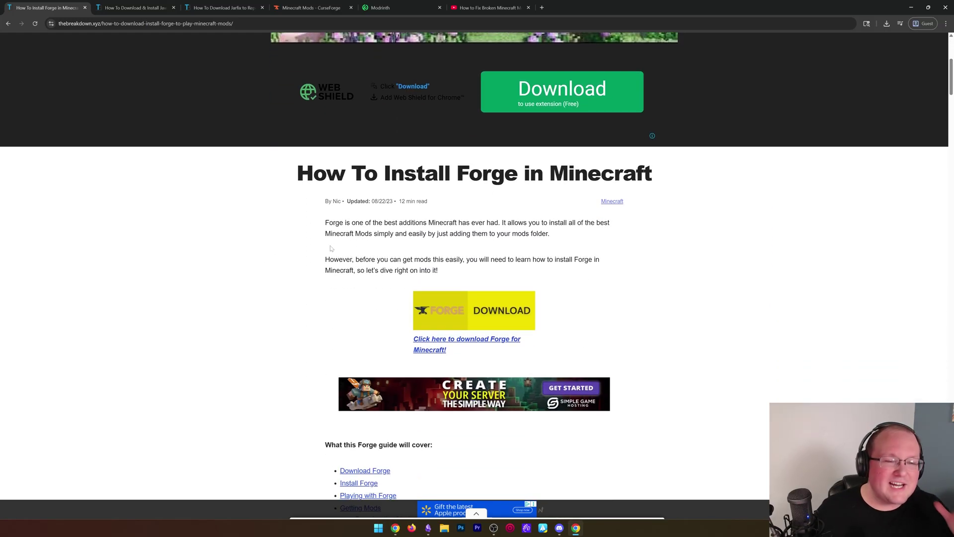
{"action": "scroll", "coordinate": [523, 204], "scroll_direction": "down", "scroll_amount": 1}
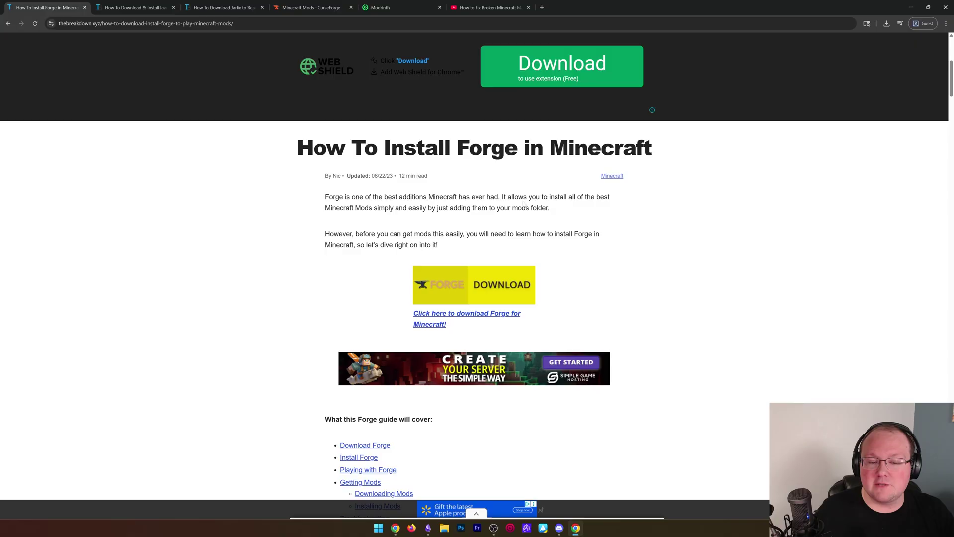
{"action": "scroll", "coordinate": [502, 209], "scroll_direction": "down", "scroll_amount": 2}
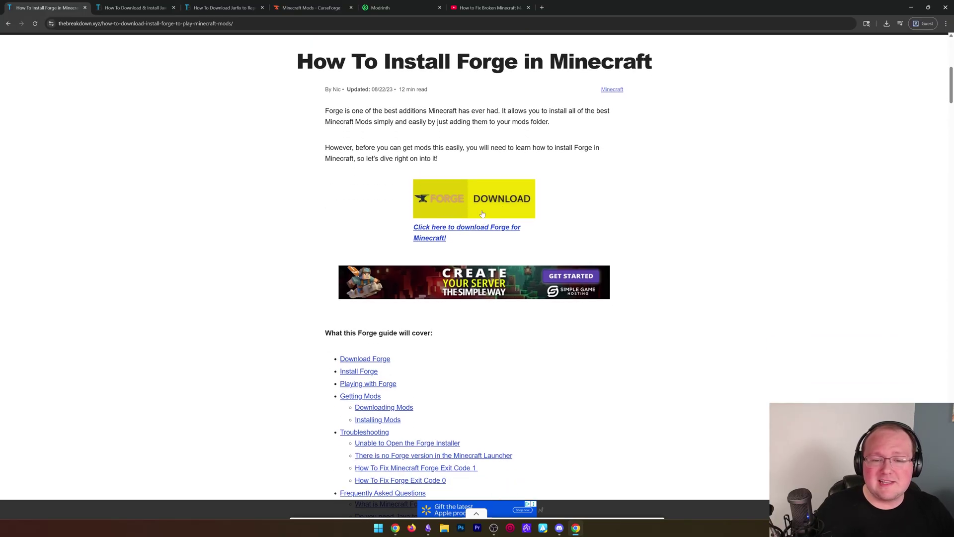
{"action": "scroll", "coordinate": [482, 214], "scroll_direction": "down", "scroll_amount": 9}
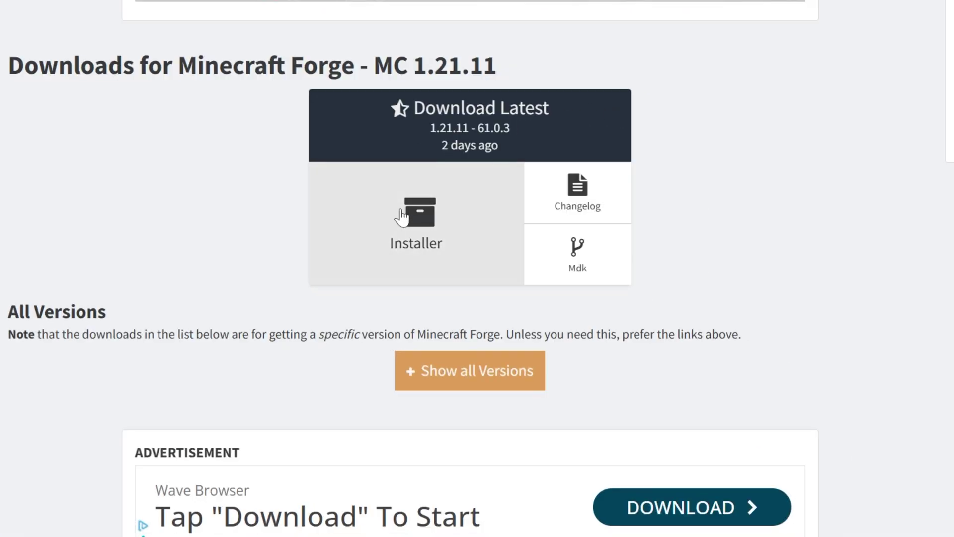
- Download the latest Forge installer for Minecraft 1.21.11 and save forge-1.21.11-61.0.3-installer.jar in the Downloads folder
{"action": "left_click", "coordinate": [402, 217]}
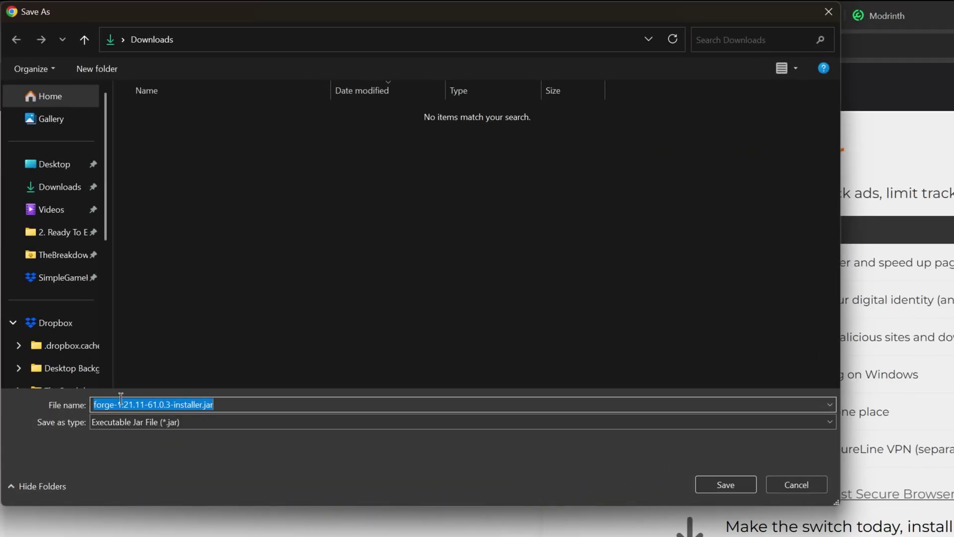
{"action": "left_click", "coordinate": [194, 405]}
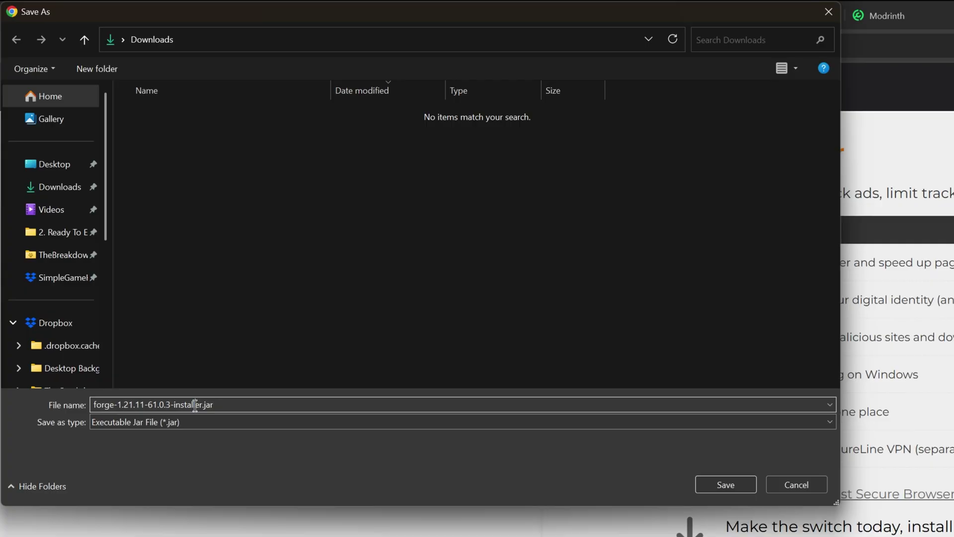
{"action": "left_click", "coordinate": [725, 485]}
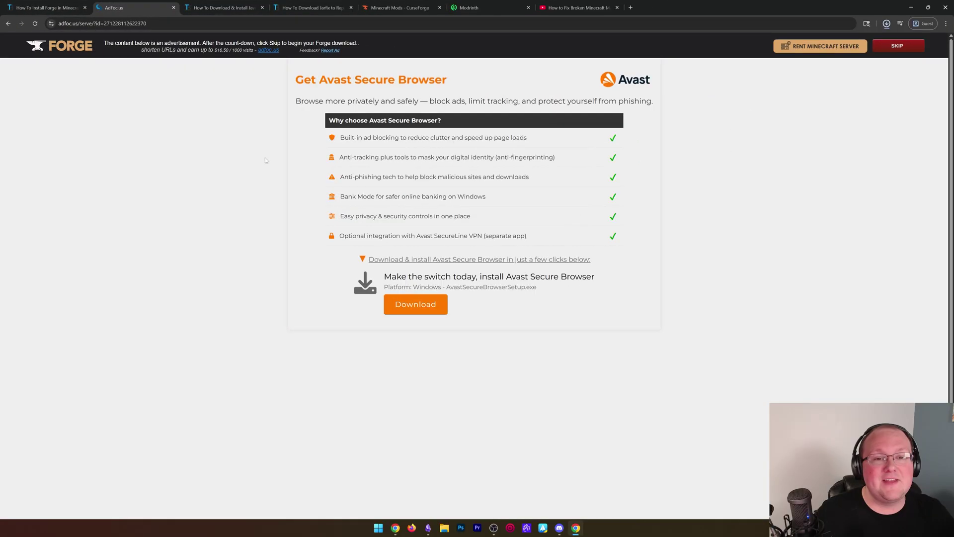
- Switch to File Explorer, locate forge-1.21.11-61.0.3-installer.jar in the Downloads folder and check its options for opening with another program
{"action": "left_click", "coordinate": [219, 6]}
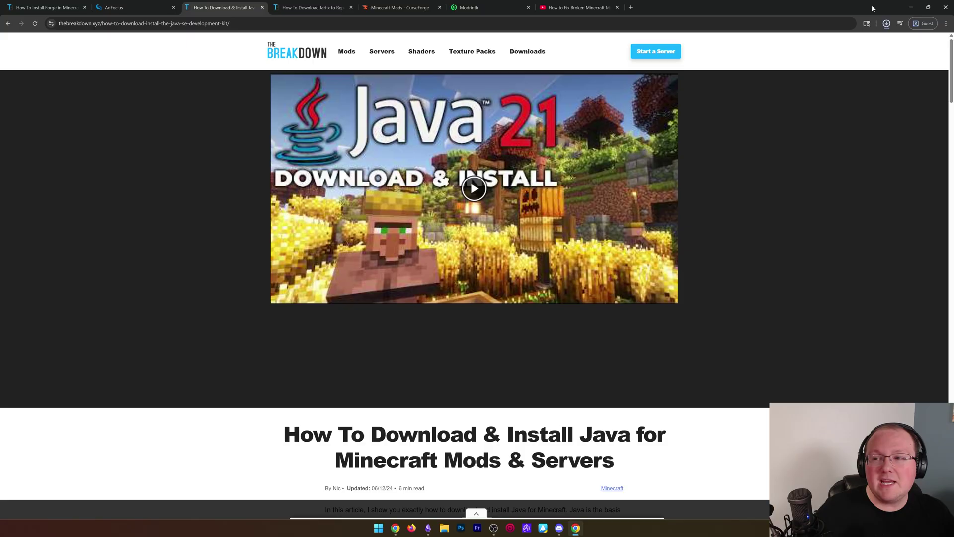
{"action": "left_click", "coordinate": [911, 7]}
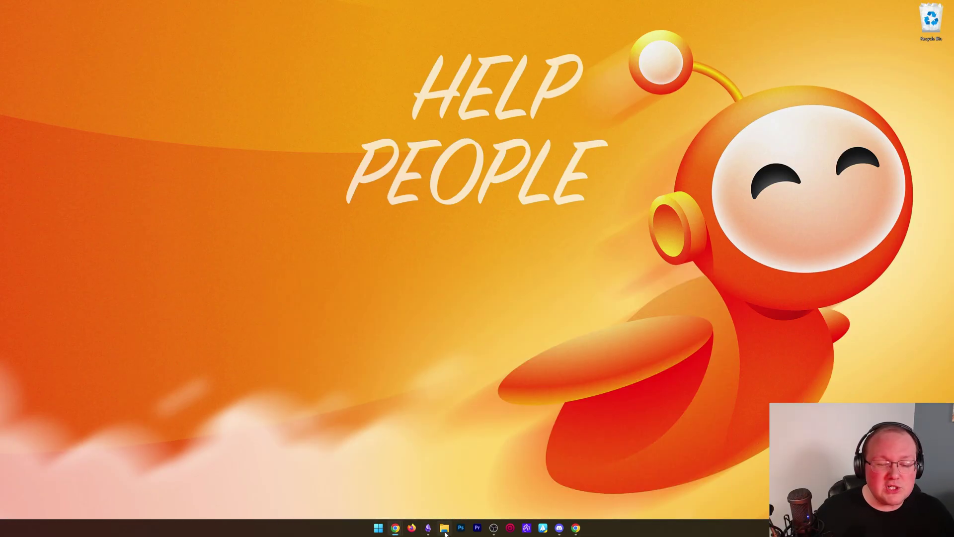
{"action": "key", "text": "super+e"}
{"action": "left_click", "coordinate": [253, 235]}
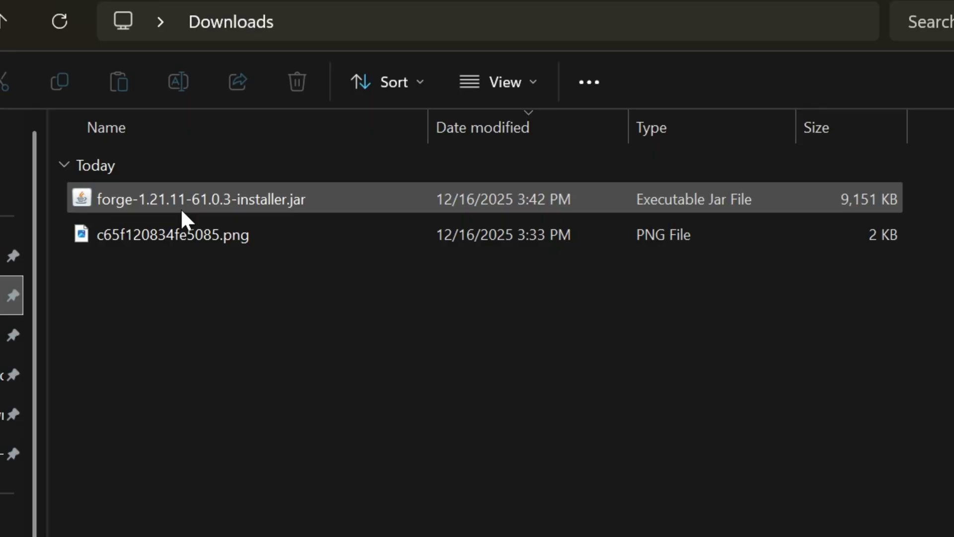
{"action": "right_click", "coordinate": [181, 206]}
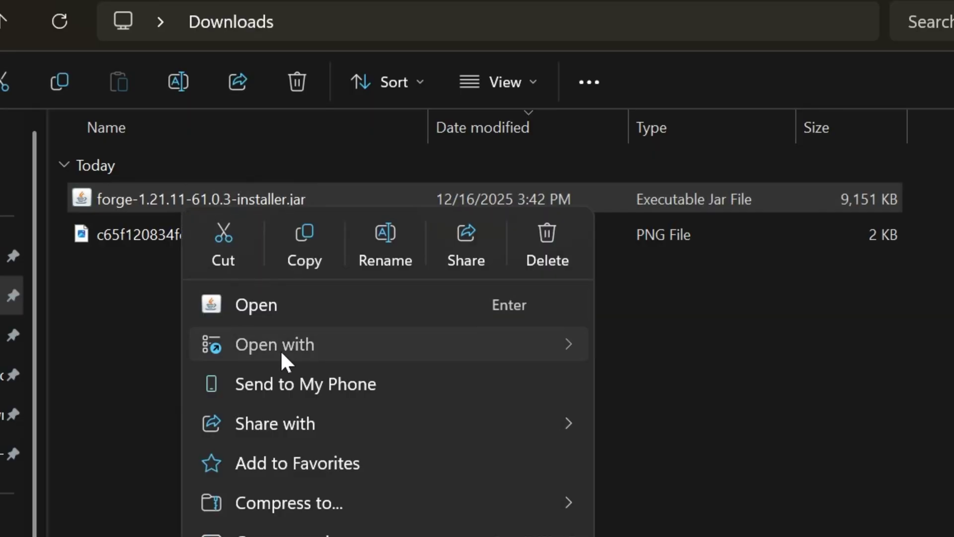
{"action": "mouse_move", "coordinate": [280, 350]}
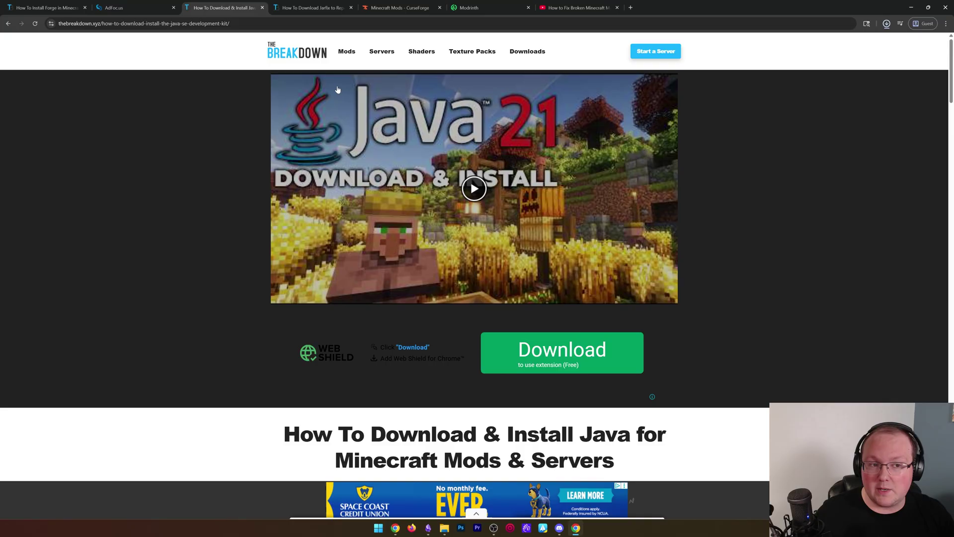
- Open Oracle's JDK 21 downloads for Windows from the Java guide and view the Jarfix download link in its guide
{"action": "left_click", "coordinate": [312, 9]}
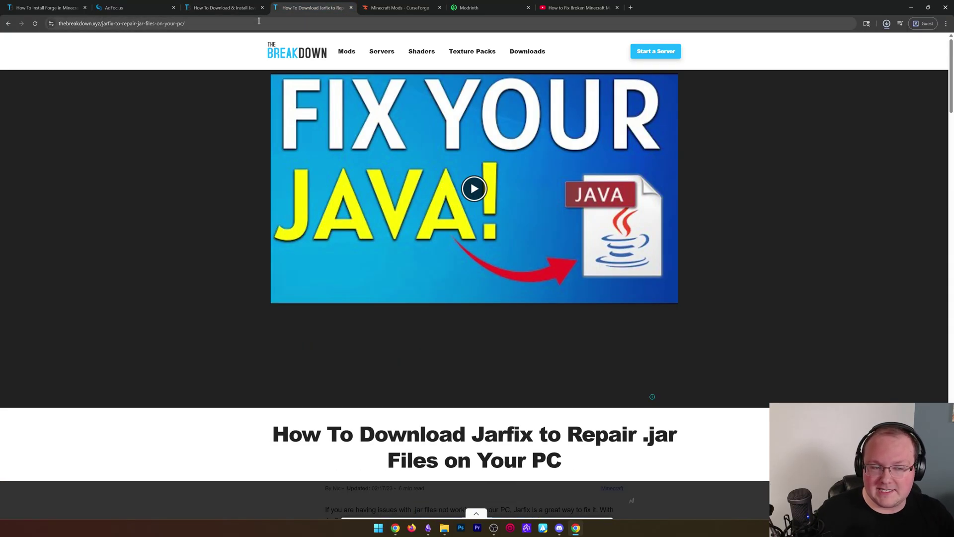
{"action": "left_click", "coordinate": [225, 8]}
{"action": "scroll", "coordinate": [249, 186], "scroll_direction": "down", "scroll_amount": 2}
{"action": "scroll", "coordinate": [248, 186], "scroll_direction": "down", "scroll_amount": 3}
{"action": "left_click", "coordinate": [474, 307]}
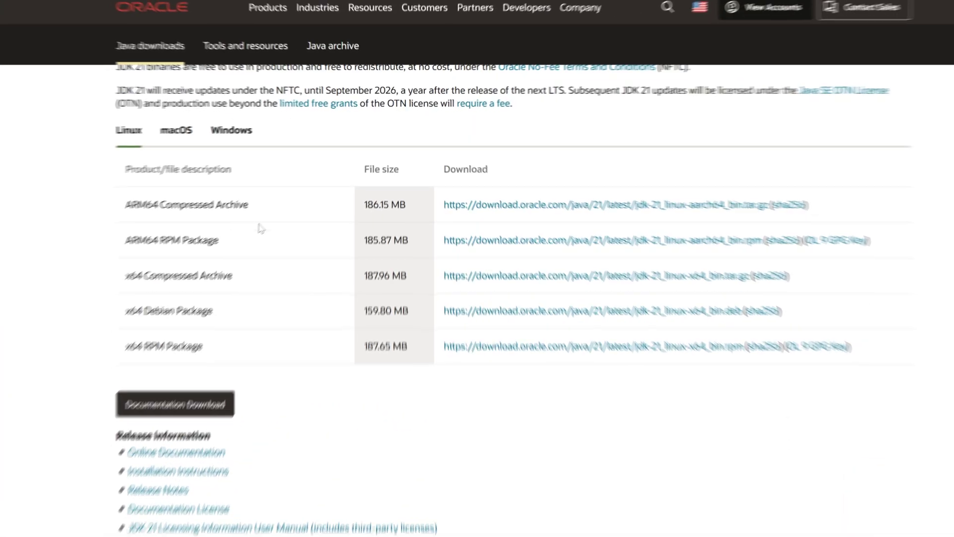
{"action": "left_click", "coordinate": [297, 123]}
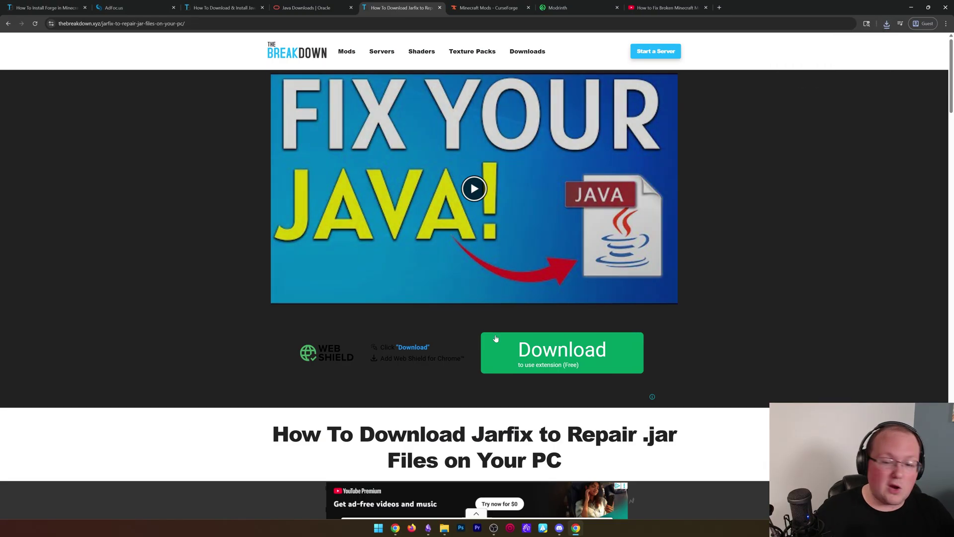
{"action": "scroll", "coordinate": [495, 338], "scroll_direction": "down", "scroll_amount": 6}
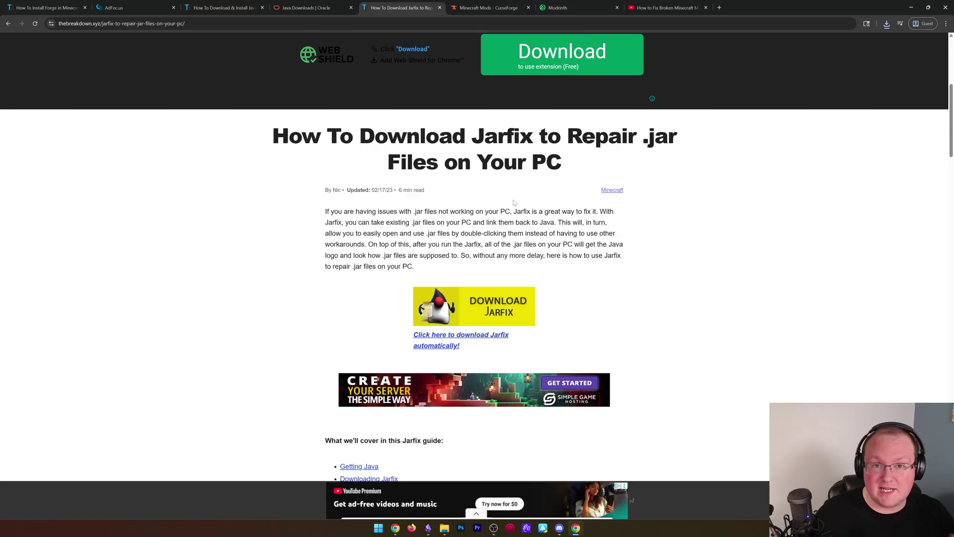
- Launch forge-1.21.11-61.0.3-installer.jar from Downloads with Java and start the client installation into the default .minecraft folder
{"action": "left_click", "coordinate": [478, 9]}
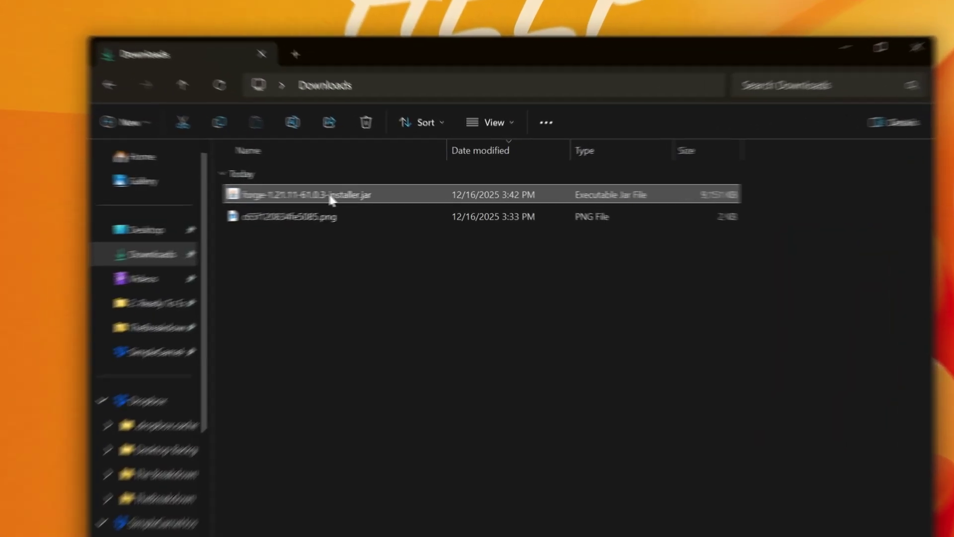
{"action": "right_click", "coordinate": [402, 194]}
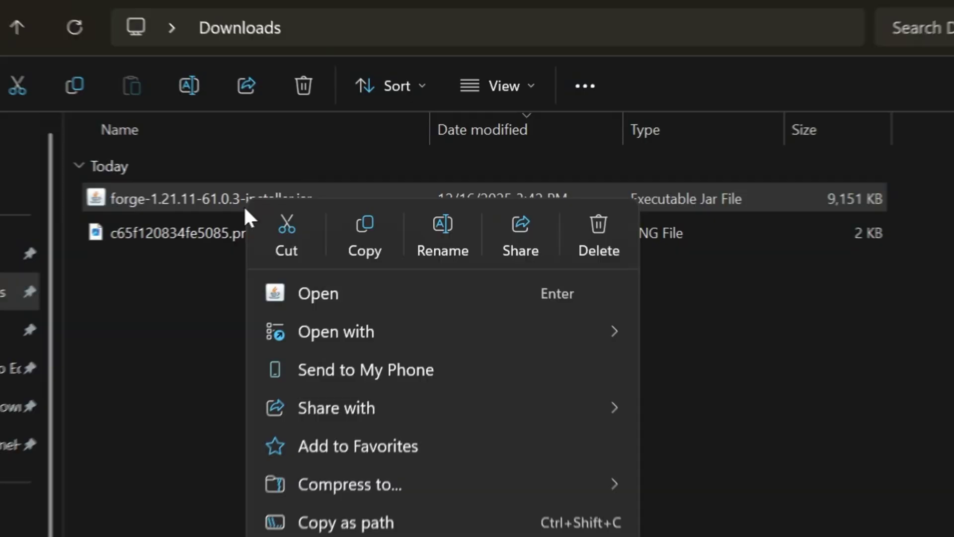
{"action": "mouse_move", "coordinate": [433, 239]}
{"action": "left_click", "coordinate": [705, 347]}
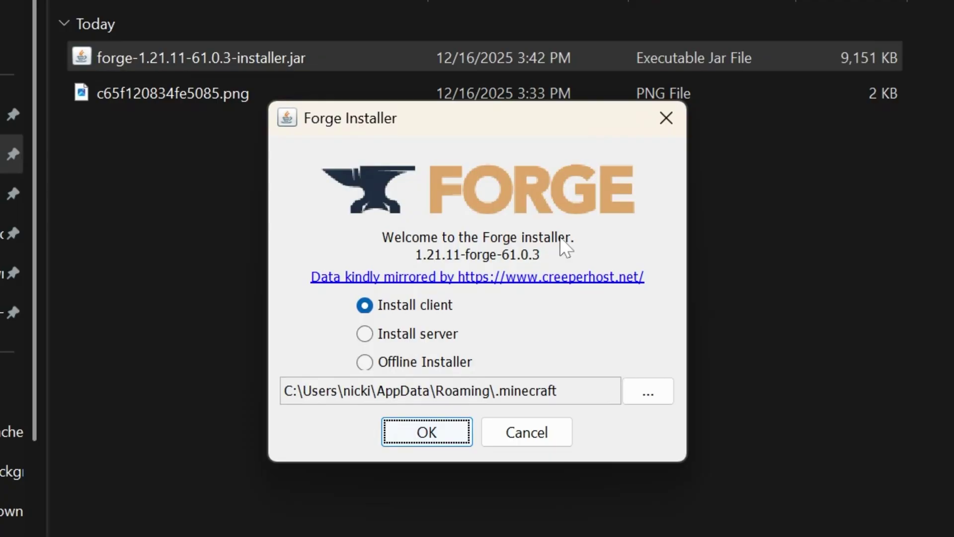
{"action": "left_click", "coordinate": [428, 432]}
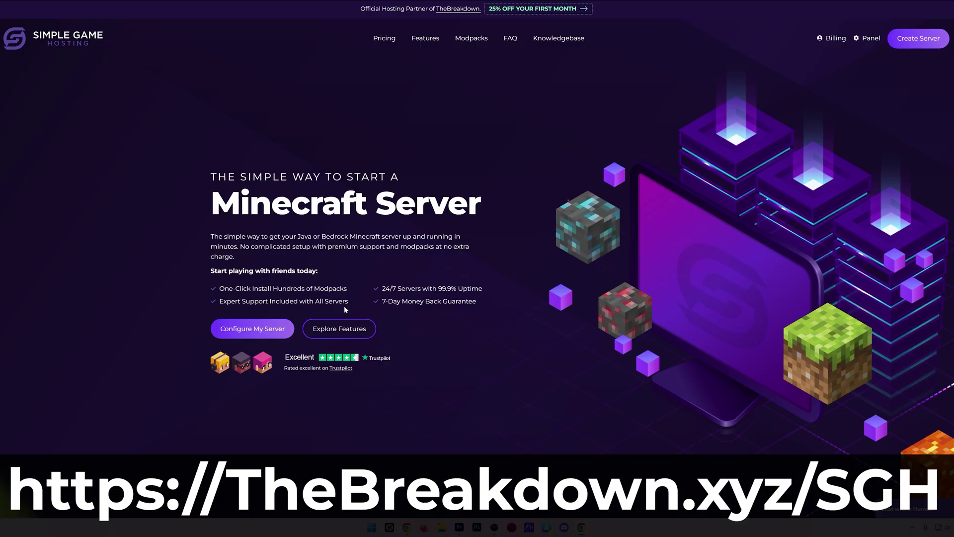
- Look over the Simple Game Hosting site and browse modpacks from several providers, including FTB, in the server's modpack installer
{"action": "scroll", "coordinate": [344, 303], "scroll_direction": "down", "scroll_amount": 5}
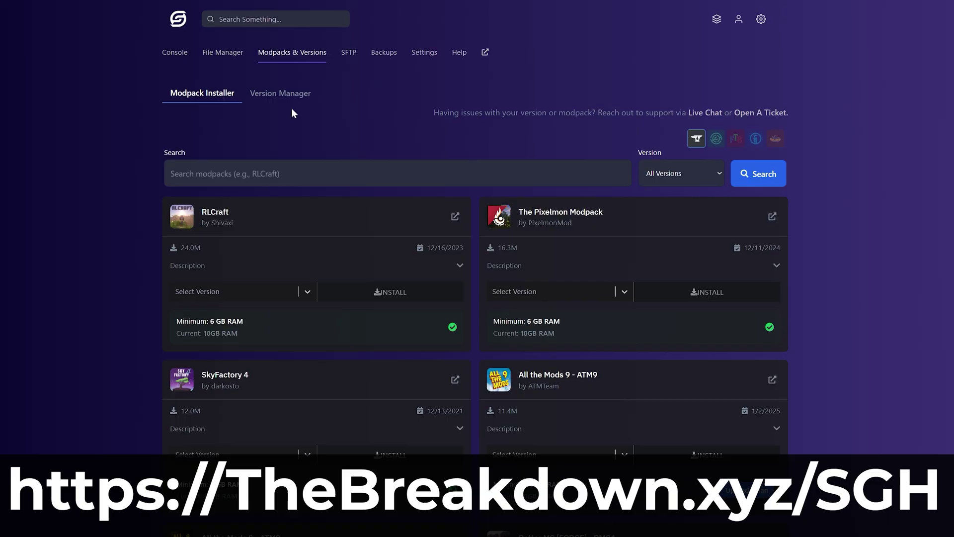
{"action": "left_click", "coordinate": [714, 141]}
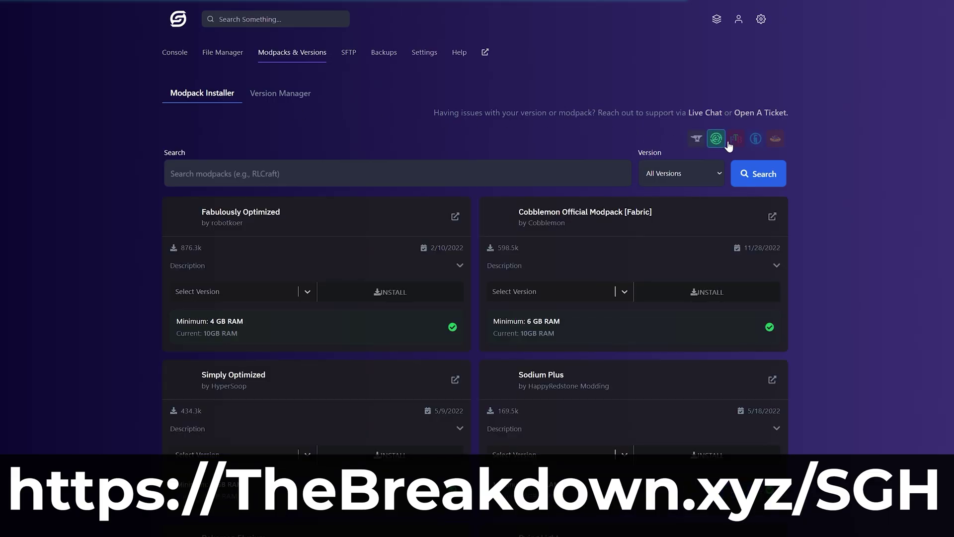
{"action": "left_click", "coordinate": [735, 140]}
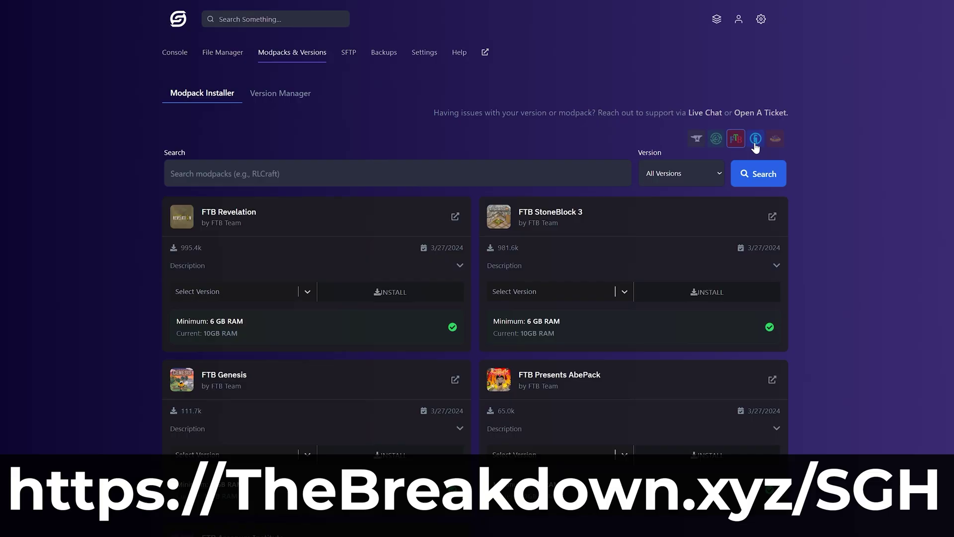
{"action": "left_click", "coordinate": [755, 140]}
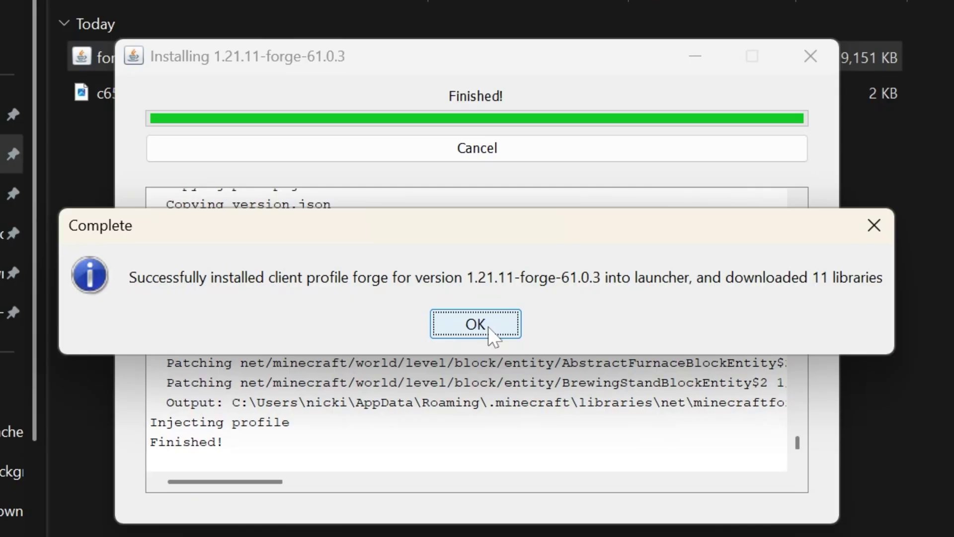
- Dismiss the completed Forge installation, delete the installer and the PNG file from the Downloads folder, and close it
{"action": "left_click", "coordinate": [477, 324]}
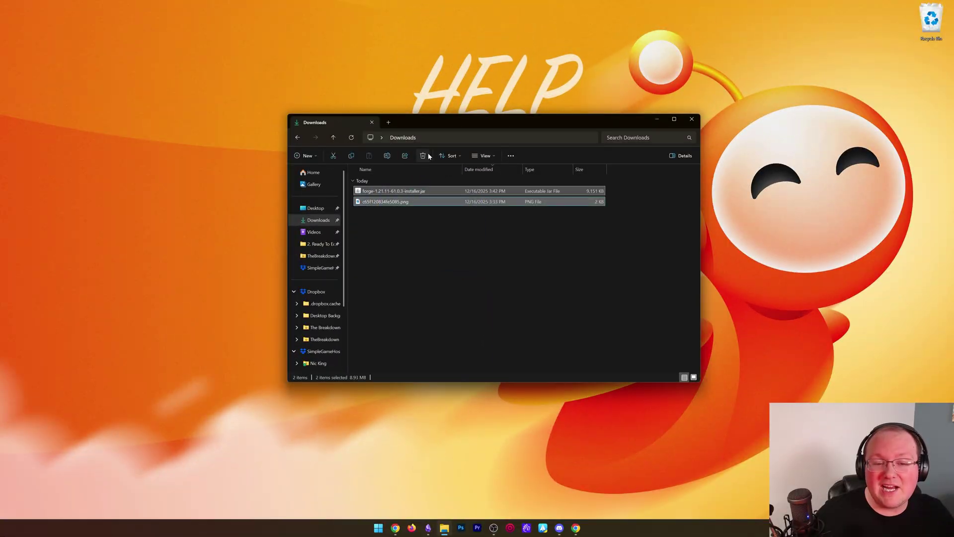
{"action": "left_click", "coordinate": [428, 156]}
{"action": "left_click", "coordinate": [692, 119]}
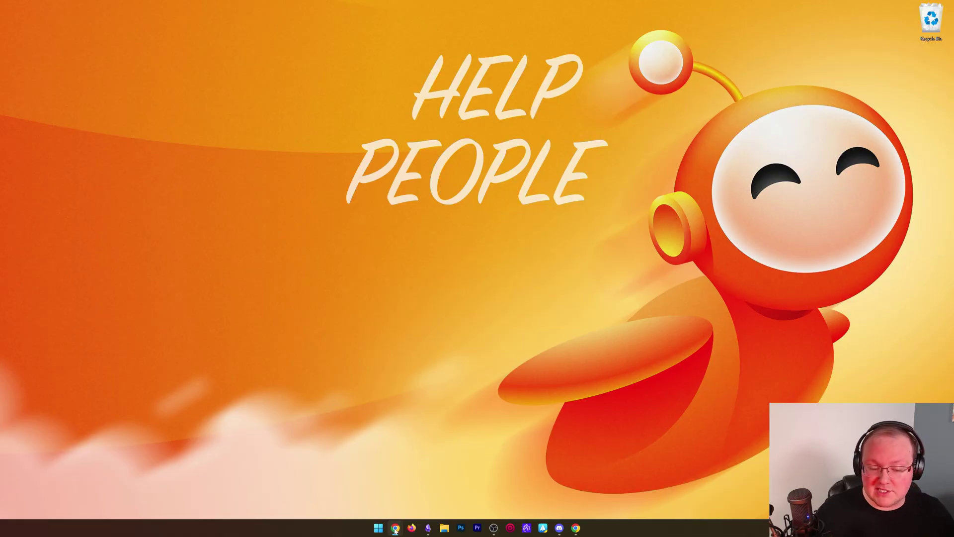
- Switch to Chrome and filter CurseForge's Minecraft mods by the Forge mod loader and game version 1.21.11
{"action": "left_click", "coordinate": [575, 529]}
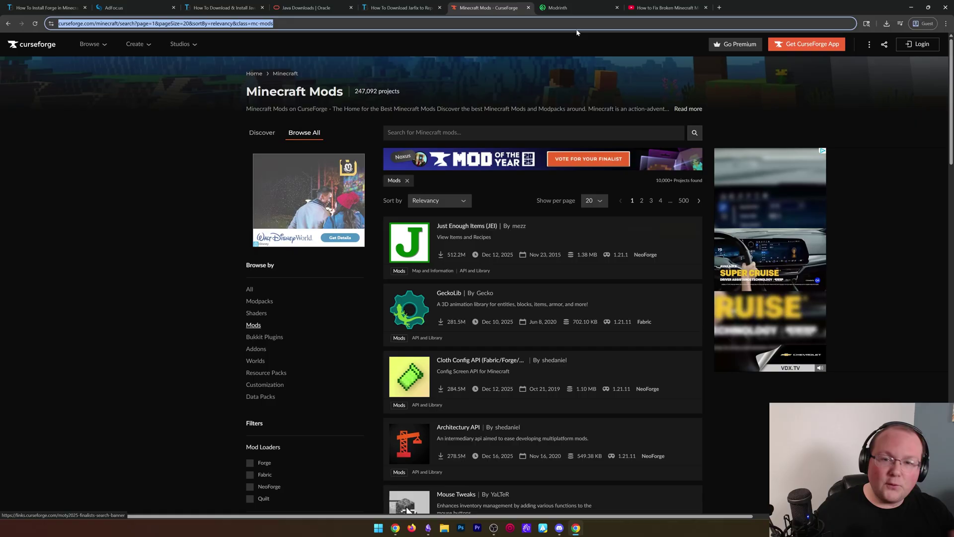
{"action": "left_click", "coordinate": [591, 8]}
{"action": "left_click", "coordinate": [490, 8]}
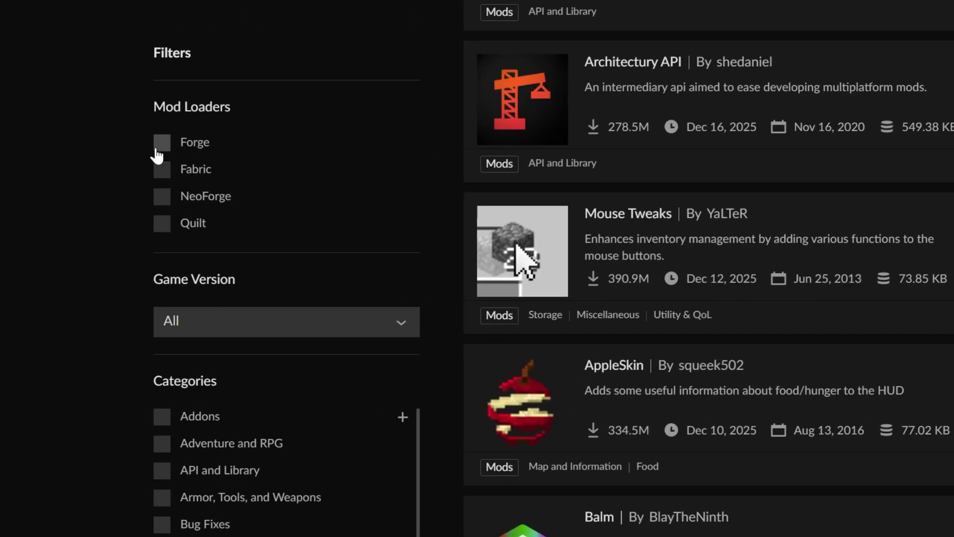
{"action": "left_click", "coordinate": [283, 331]}
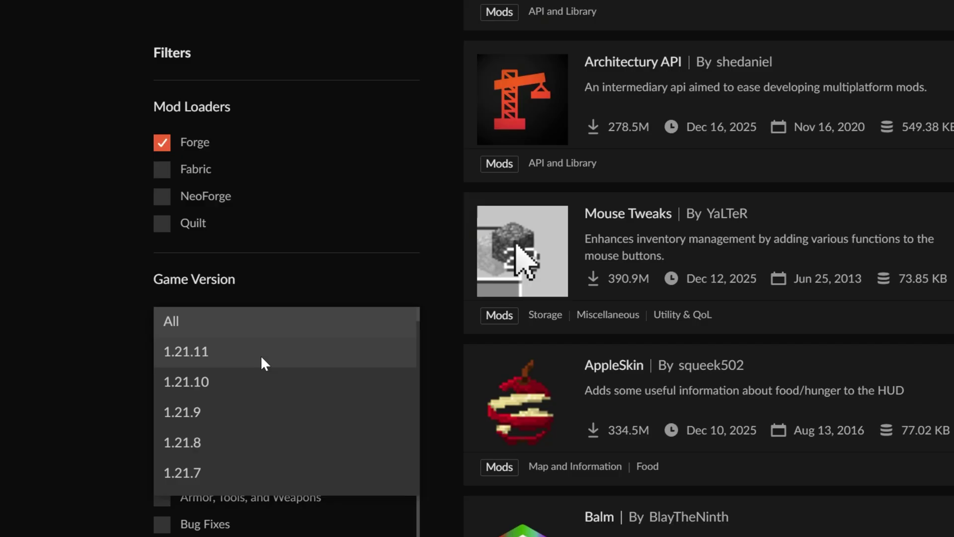
{"action": "left_click", "coordinate": [261, 358]}
- Find Biomes O' Plenty in the filtered mods and open its file details for Forge 1.21.11-21.11.0.2
{"action": "scroll", "coordinate": [361, 491], "scroll_direction": "down", "scroll_amount": 15}
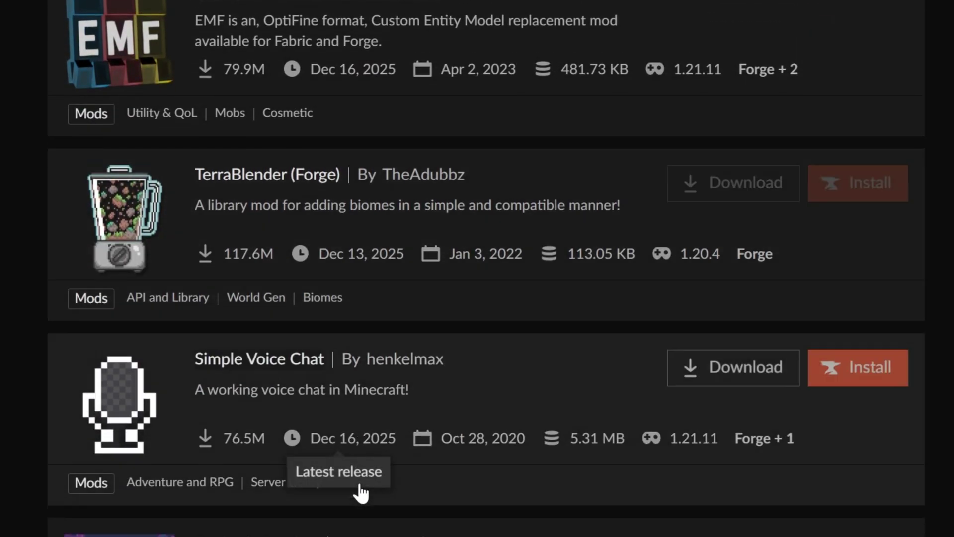
{"action": "scroll", "coordinate": [362, 491], "scroll_direction": "down", "scroll_amount": 5}
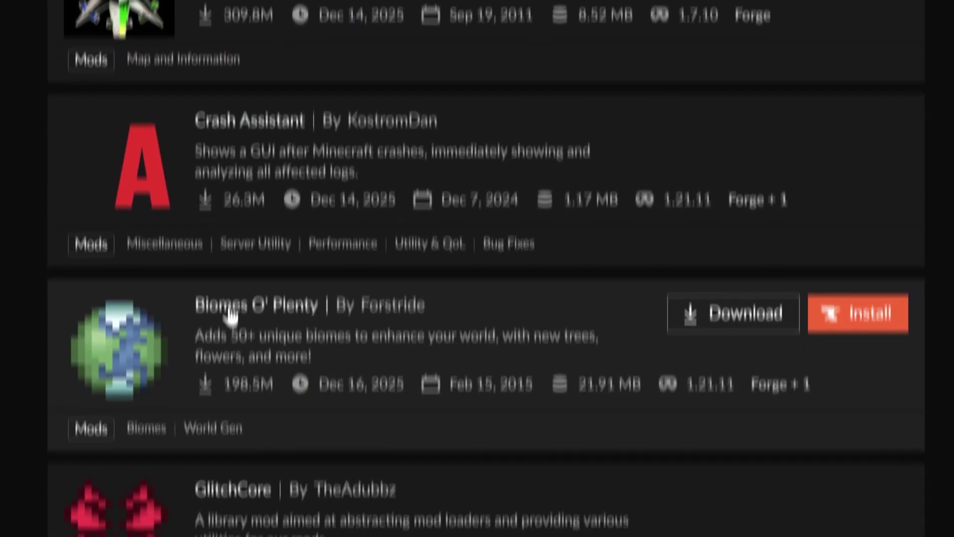
{"action": "left_click", "coordinate": [228, 312]}
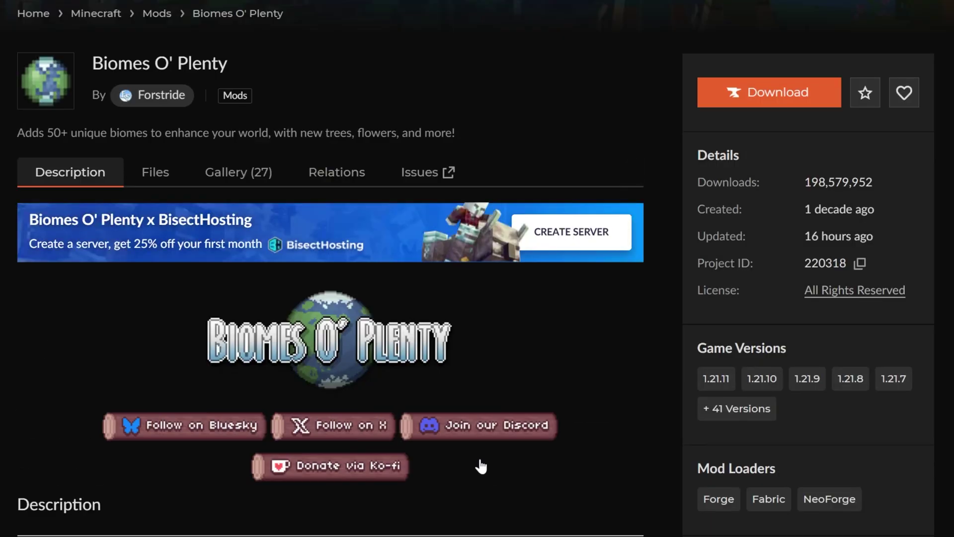
{"action": "left_click", "coordinate": [156, 173]}
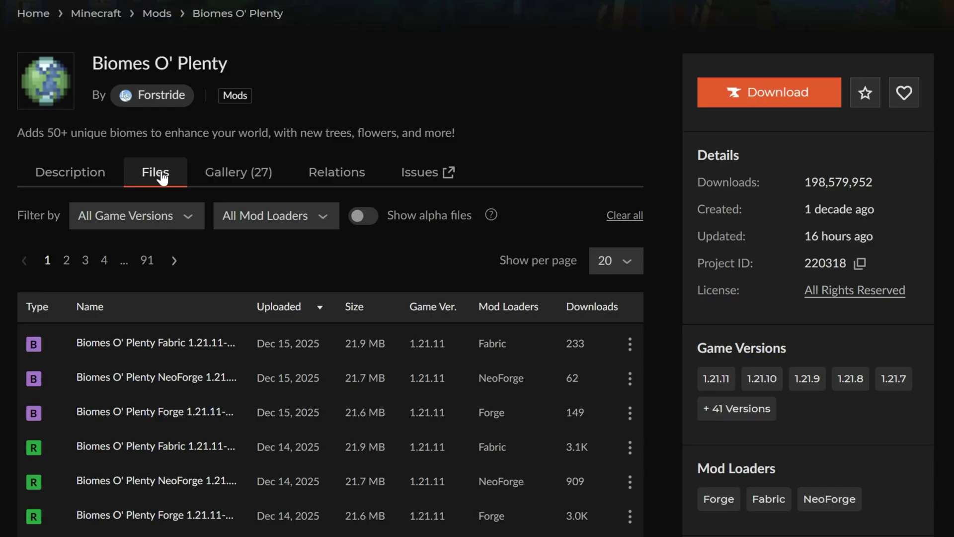
{"action": "scroll", "coordinate": [159, 177], "scroll_direction": "down", "scroll_amount": 5}
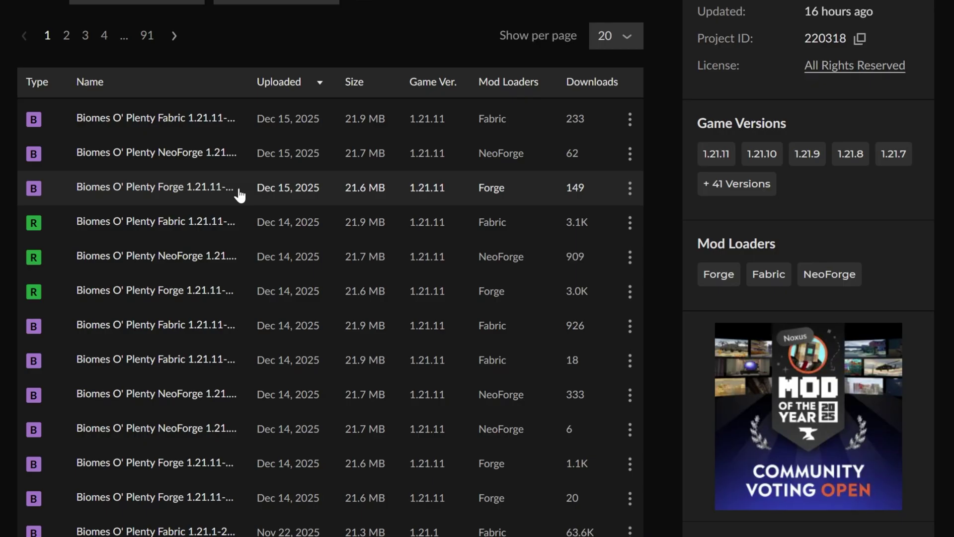
{"action": "left_click", "coordinate": [212, 199]}
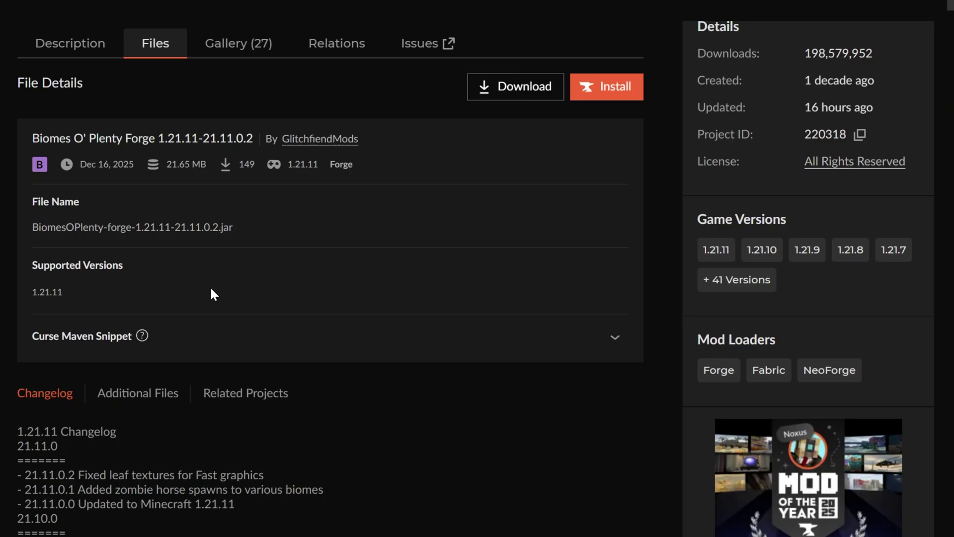
- Check the related projects of the Biomes O' Plenty Forge 1.21.11 file and download its jar to the Downloads folder
{"action": "left_click", "coordinate": [241, 391]}
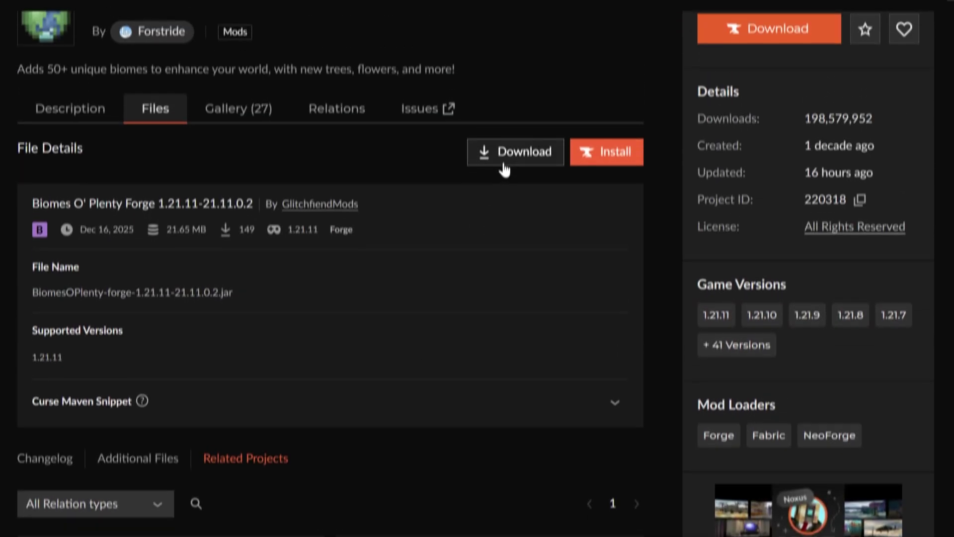
{"action": "left_click", "coordinate": [503, 167]}
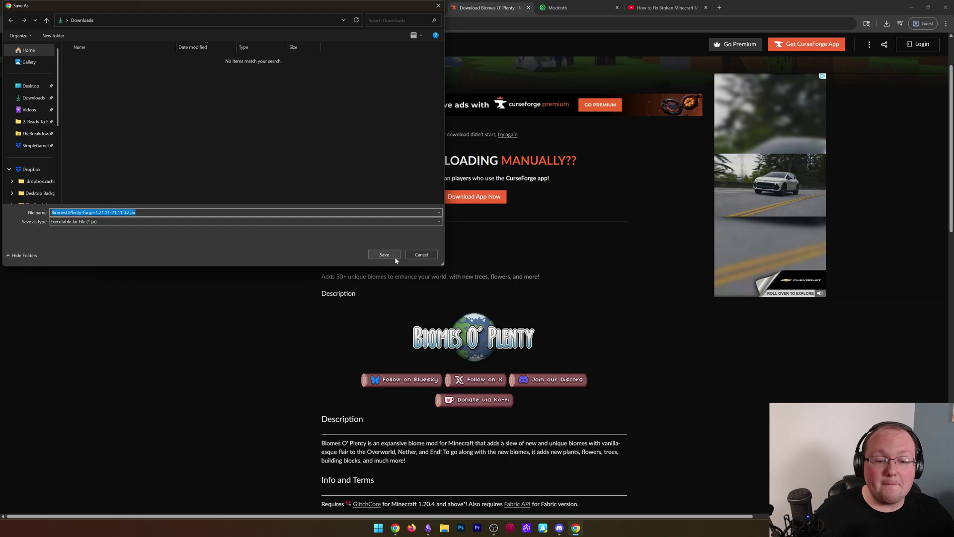
{"action": "left_click", "coordinate": [394, 257]}
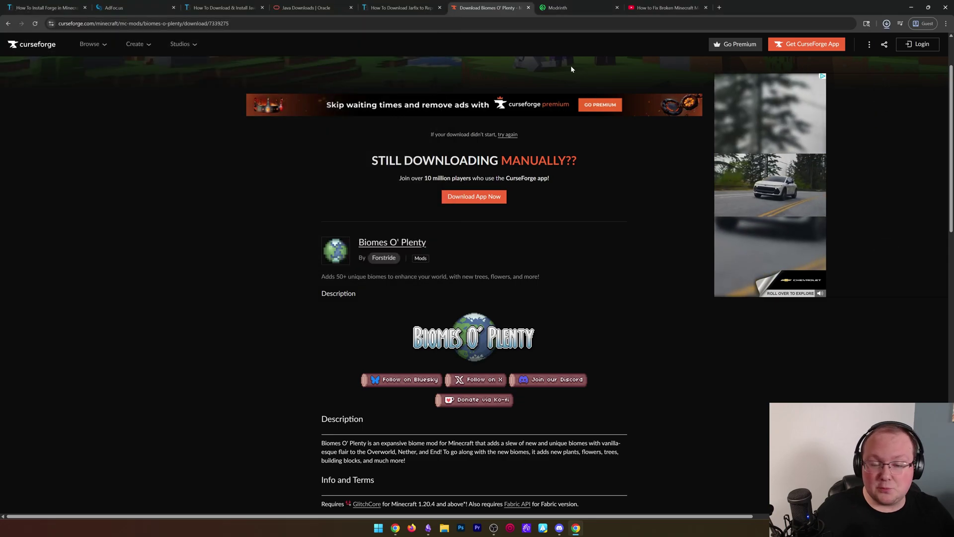
- Switch to Modrinth, filter the mods by game version 1.21.11 and the Forge loader, and search for "biomes"
{"action": "left_click", "coordinate": [557, 9]}
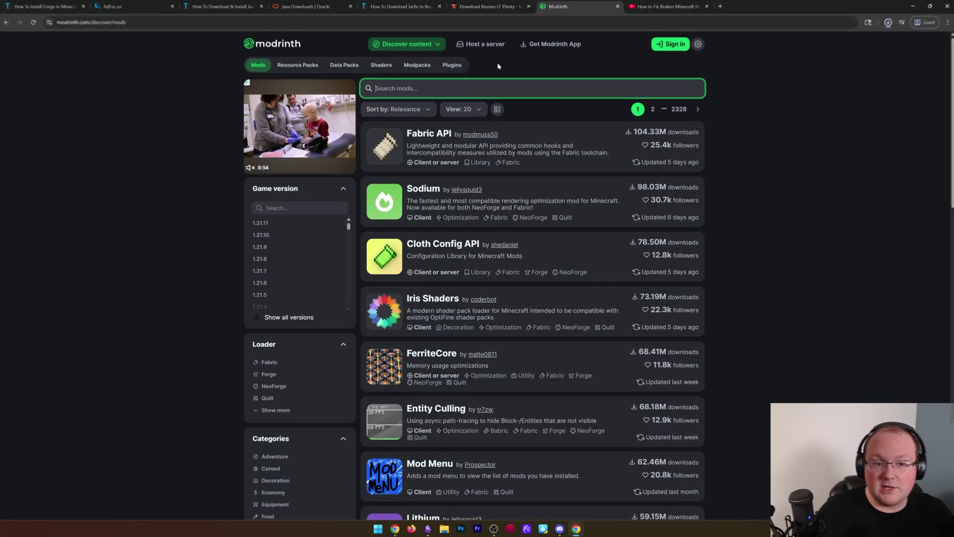
{"action": "left_click", "coordinate": [262, 223]}
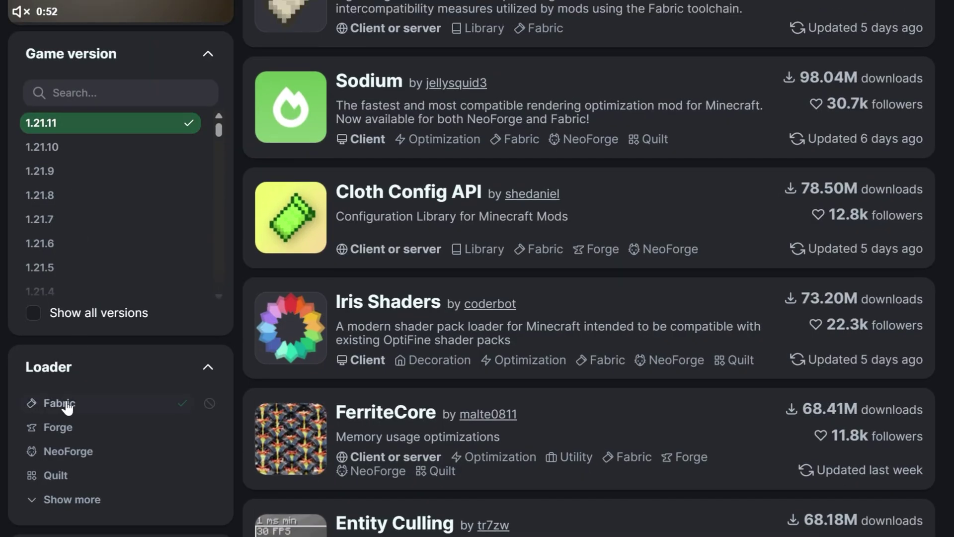
{"action": "left_click", "coordinate": [63, 427]}
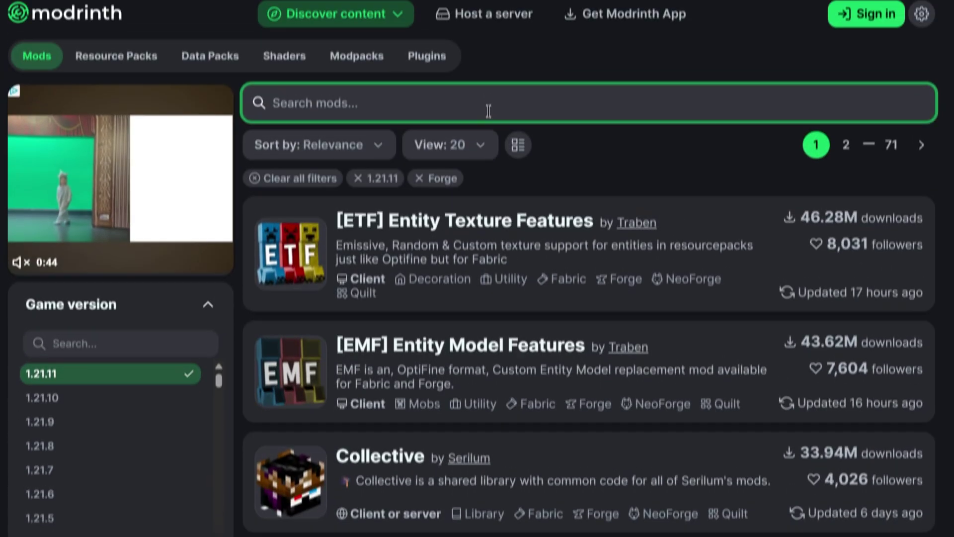
{"action": "type", "text": "biomes"}
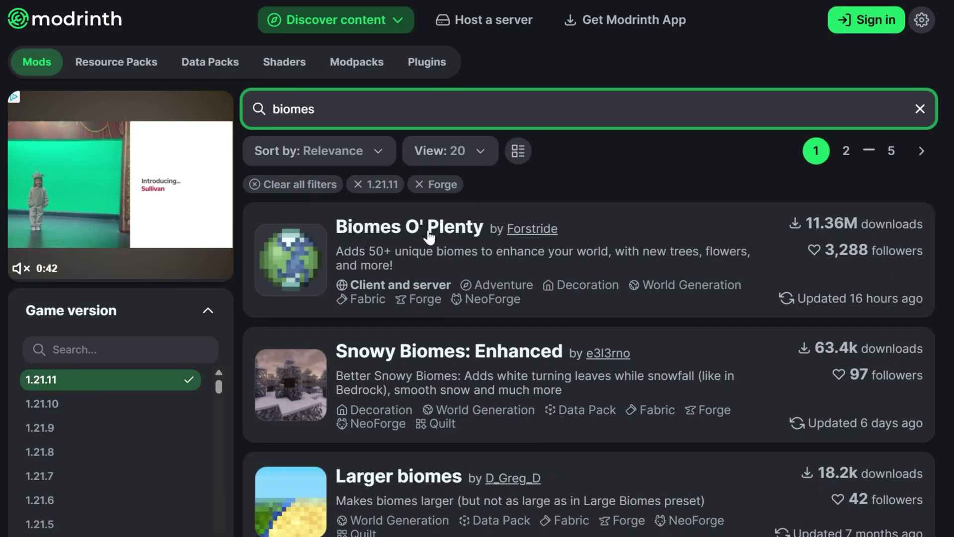
- Open the Biomes O' Plenty version 21.11.0.2 for Forge 1.21.11 and view its dependencies
{"action": "left_click", "coordinate": [429, 234]}
{"action": "left_click", "coordinate": [281, 172]}
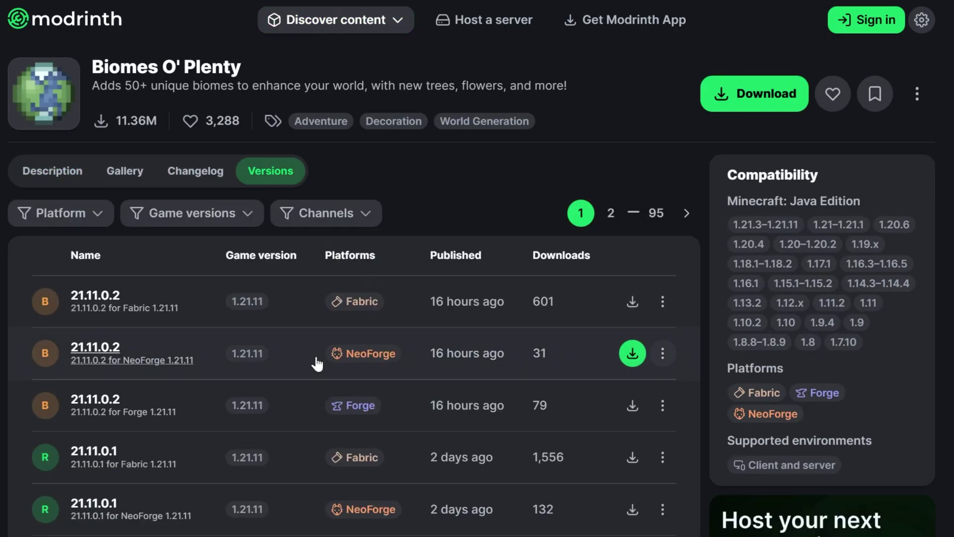
{"action": "left_click", "coordinate": [296, 411]}
{"action": "scroll", "coordinate": [288, 422], "scroll_direction": "down", "scroll_amount": 3}
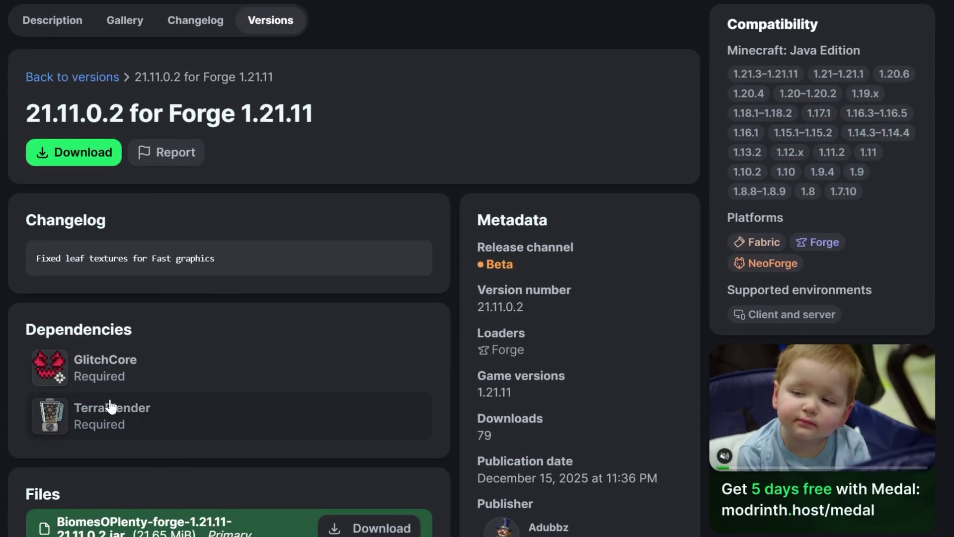
- Open the required GlitchCore dependency and download its 21.11.0.2 file for Forge 1.21.11
{"action": "left_click", "coordinate": [106, 377]}
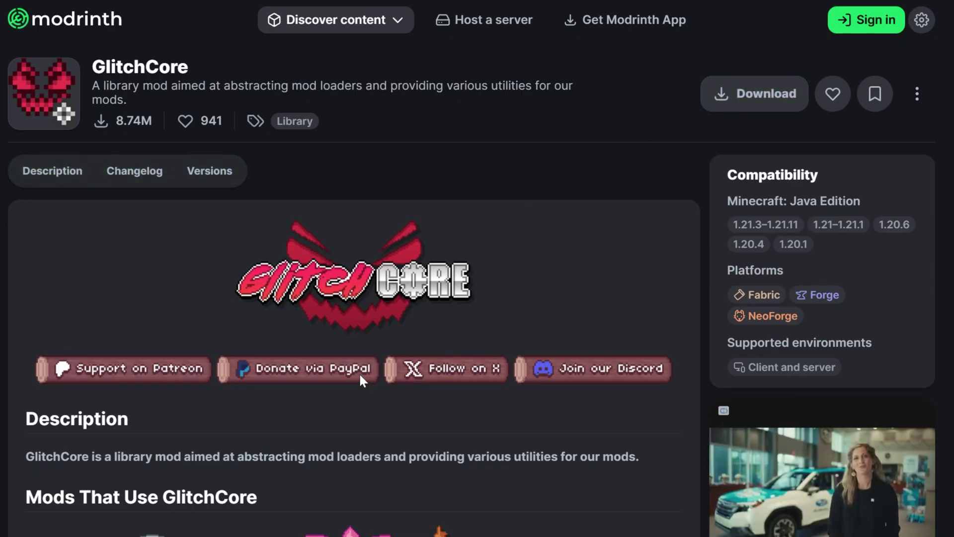
{"action": "key", "text": "alt+Left"}
{"action": "left_click", "coordinate": [257, 375]}
{"action": "key", "text": "alt+Left"}
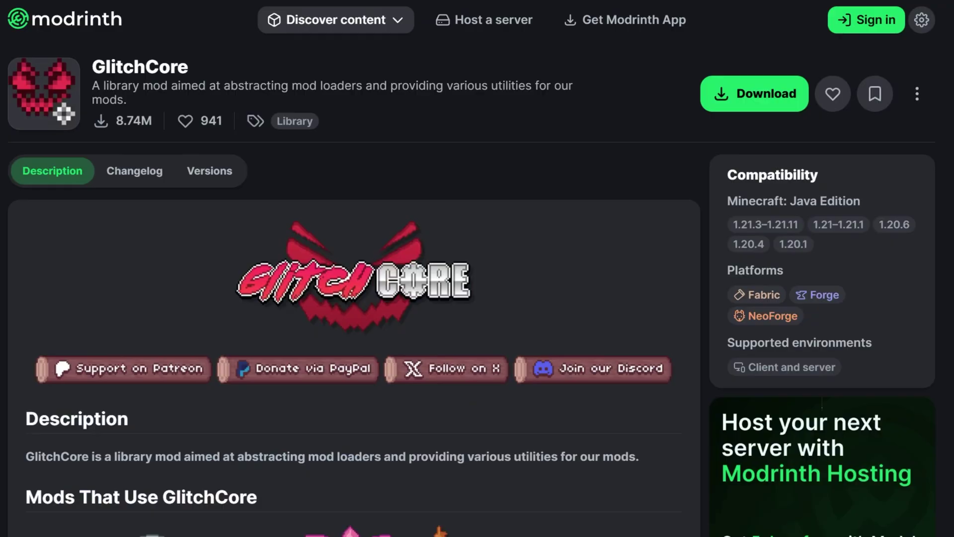
{"action": "left_click", "coordinate": [226, 183]}
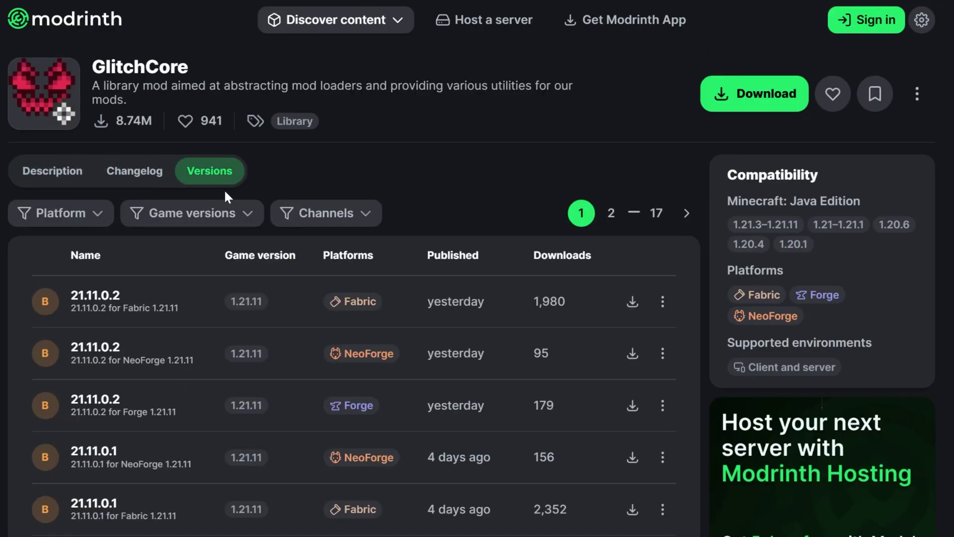
{"action": "left_click", "coordinate": [630, 407]}
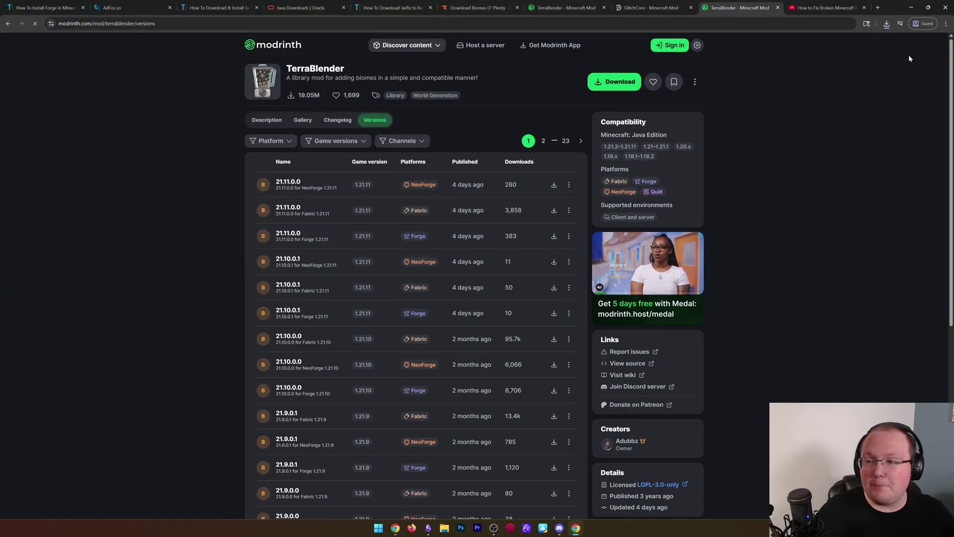
- Minimize the browser and start the Minecraft Launcher
{"action": "left_click", "coordinate": [911, 7]}
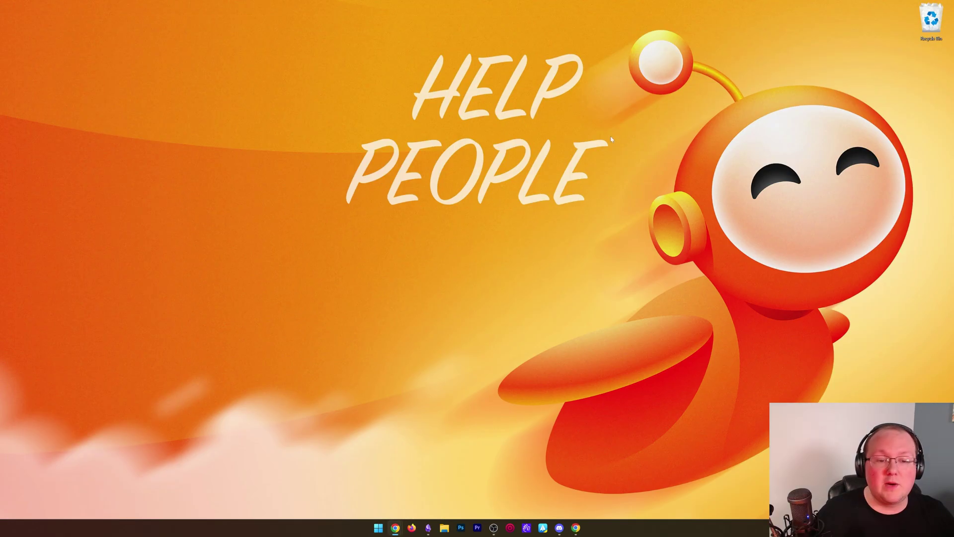
{"action": "left_click", "coordinate": [379, 528]}
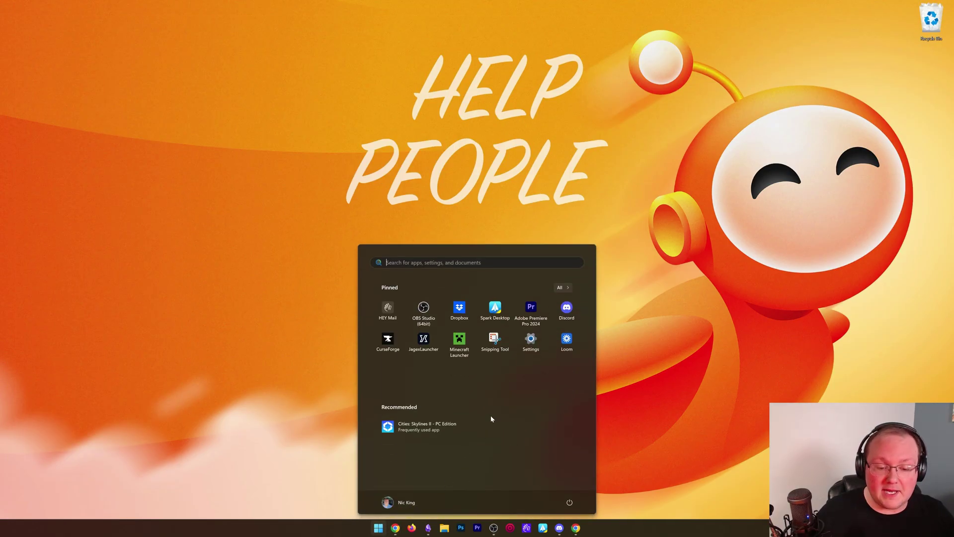
{"action": "left_click", "coordinate": [461, 359]}
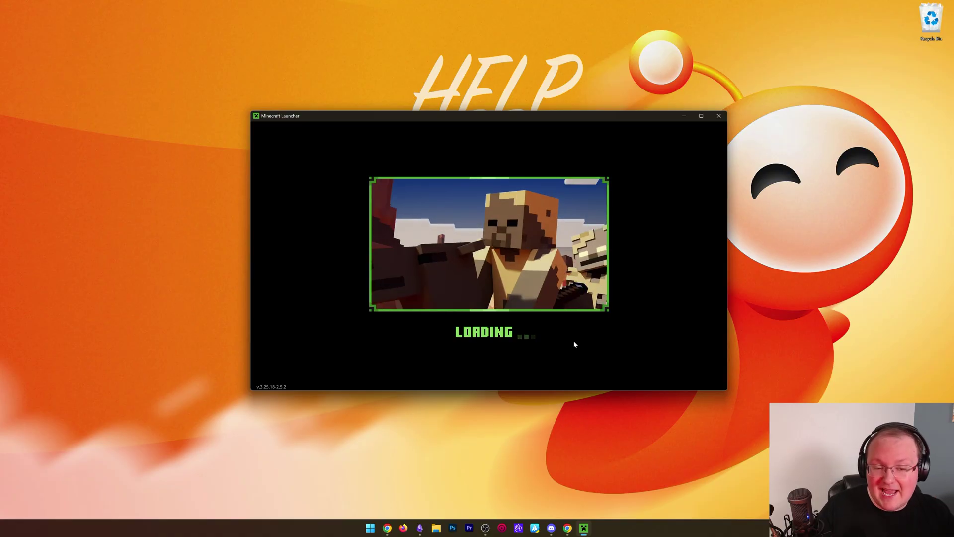
{"action": "left_click", "coordinate": [562, 324]}
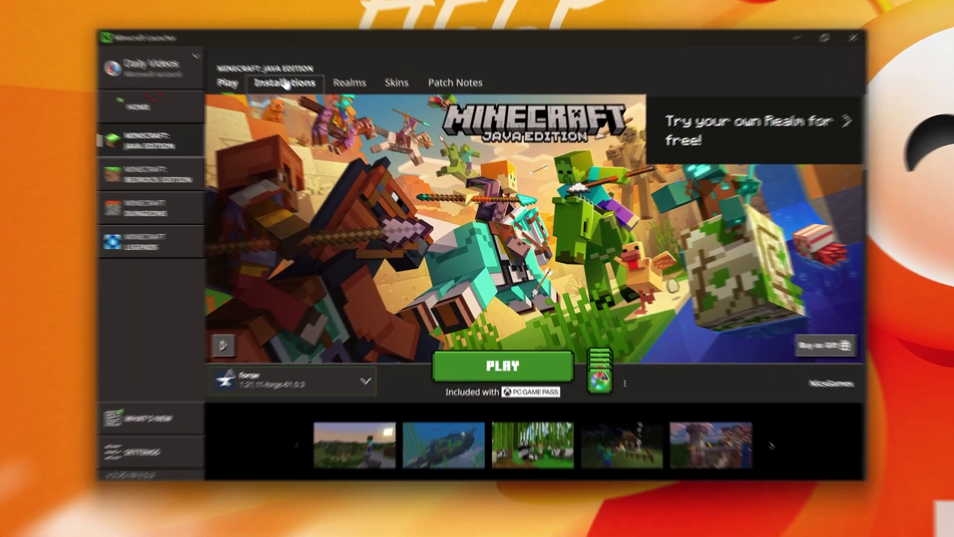
- Show the Java Edition installations and open the game folder of the forge installation
{"action": "left_click", "coordinate": [368, 145]}
{"action": "mouse_move", "coordinate": [275, 186]}
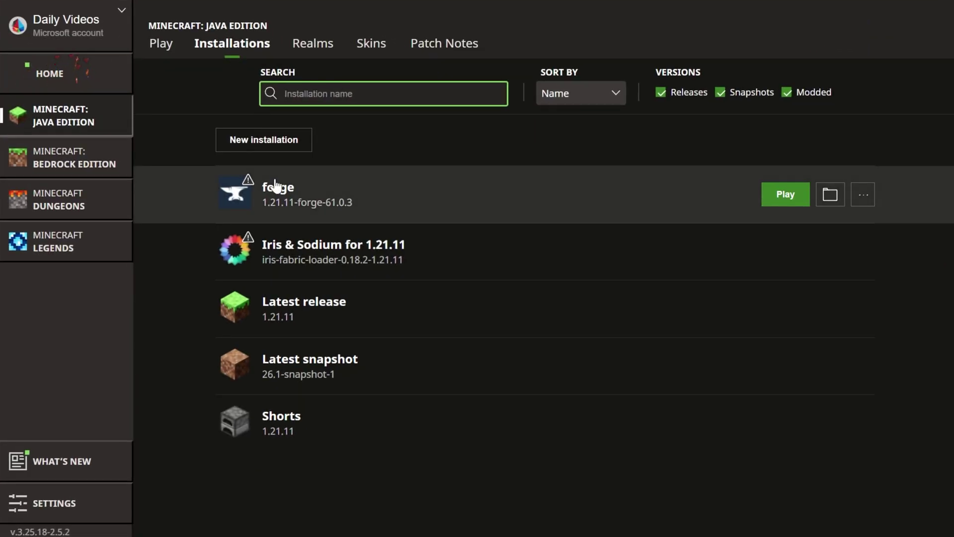
{"action": "left_click", "coordinate": [835, 201]}
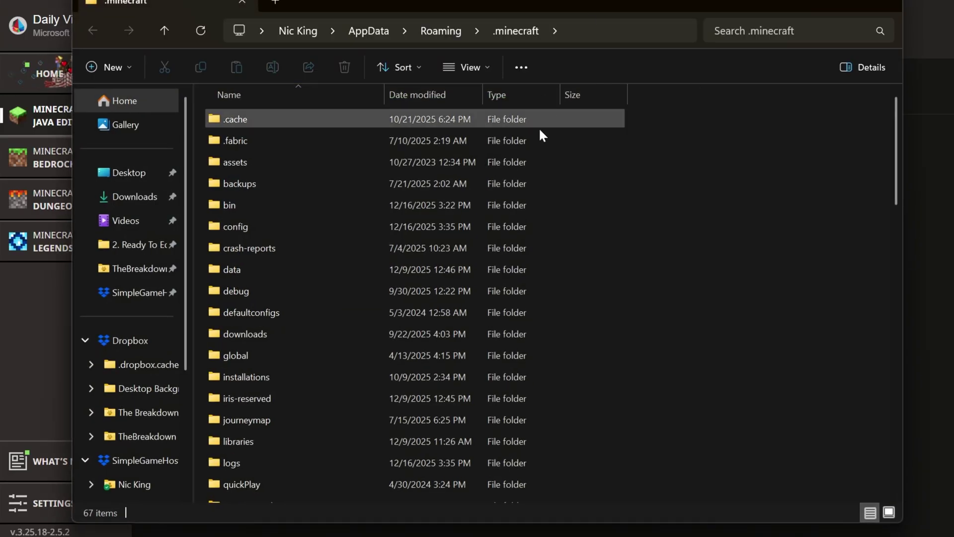
- Create a new folder named "mods" in the .minecraft folder and open it
{"action": "scroll", "coordinate": [472, 184], "scroll_direction": "down", "scroll_amount": 2}
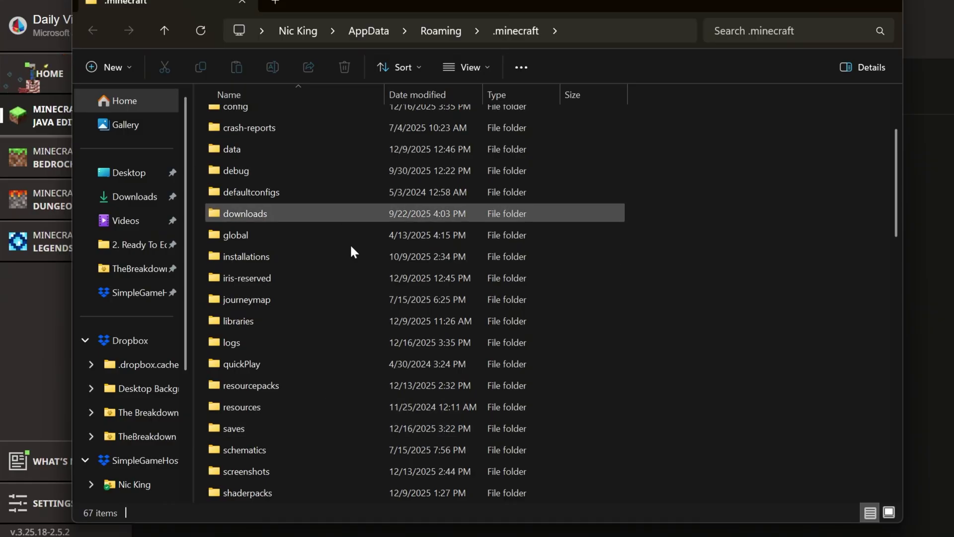
{"action": "right_click", "coordinate": [198, 211]}
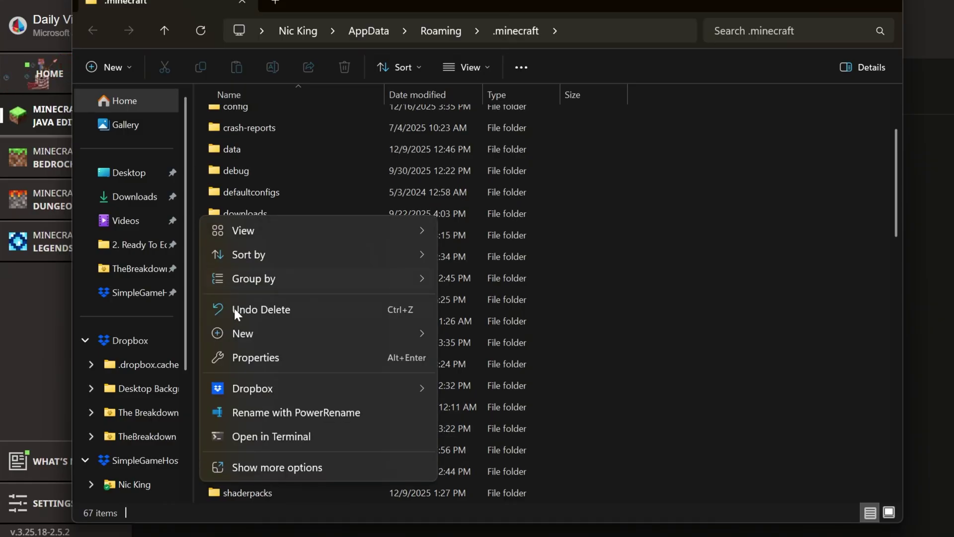
{"action": "mouse_move", "coordinate": [314, 328]}
{"action": "left_click", "coordinate": [481, 324]}
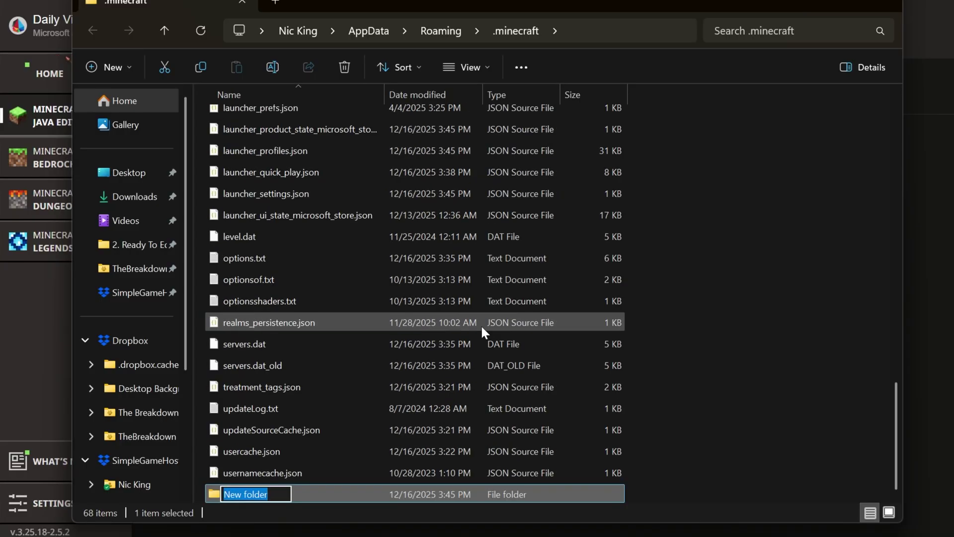
{"action": "type", "text": "mods"}
{"action": "left_click", "coordinate": [492, 345]}
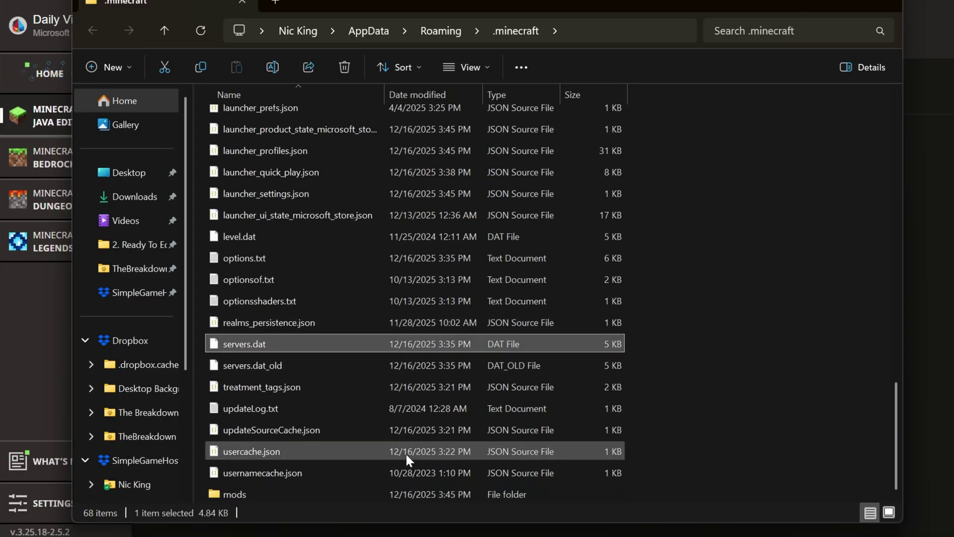
{"action": "double_click", "coordinate": [397, 492]}
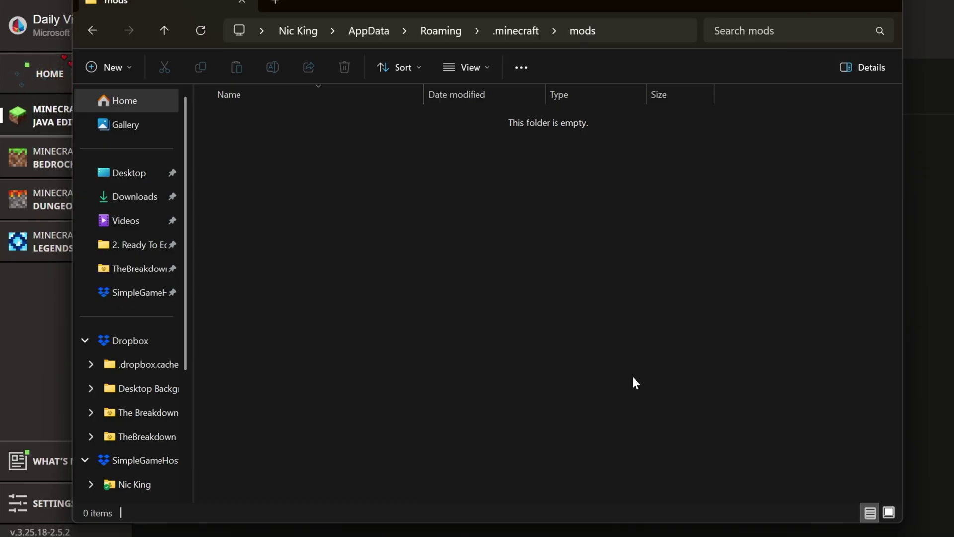
- Move the TerraBlender, GlitchCore and BiomesOPlenty jar files from Downloads by way of the desktop into the mods folder
{"action": "left_click", "coordinate": [137, 201]}
{"action": "left_click_drag", "start_coordinate": [322, 262], "coordinate": [0, 114]}
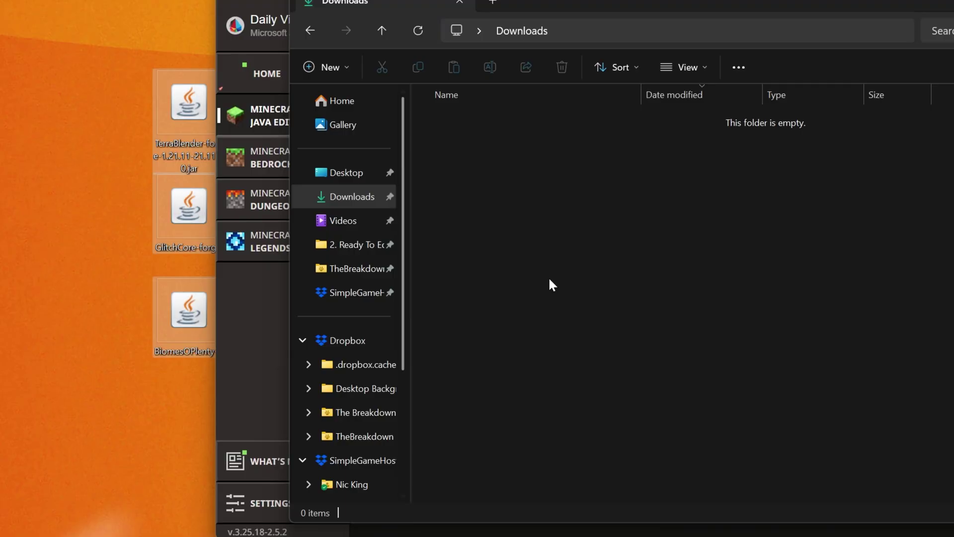
{"action": "key", "text": "alt+Left"}
{"action": "left_click_drag", "start_coordinate": [103, 75], "coordinate": [214, 387]}
{"action": "left_click_drag", "start_coordinate": [183, 126], "coordinate": [746, 251]}
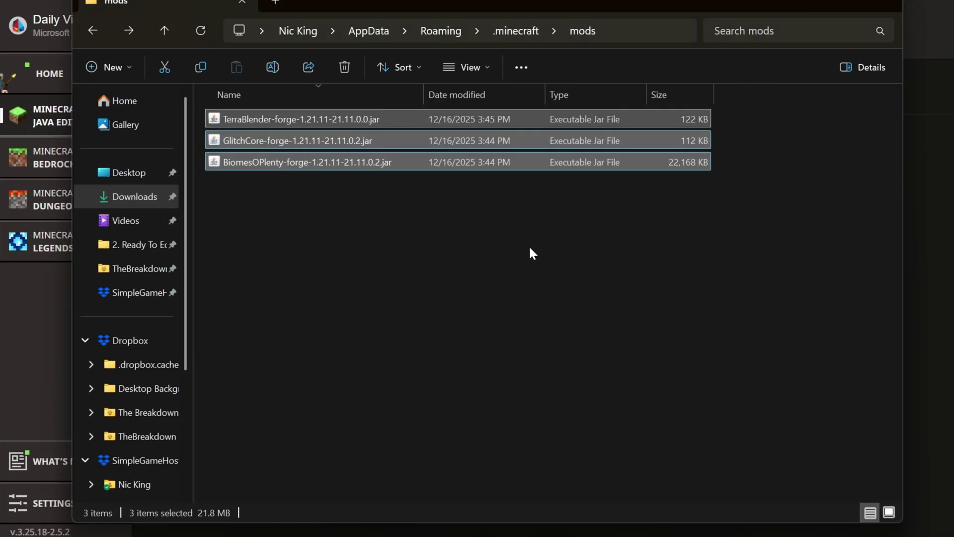
{"action": "left_click", "coordinate": [746, 252]}
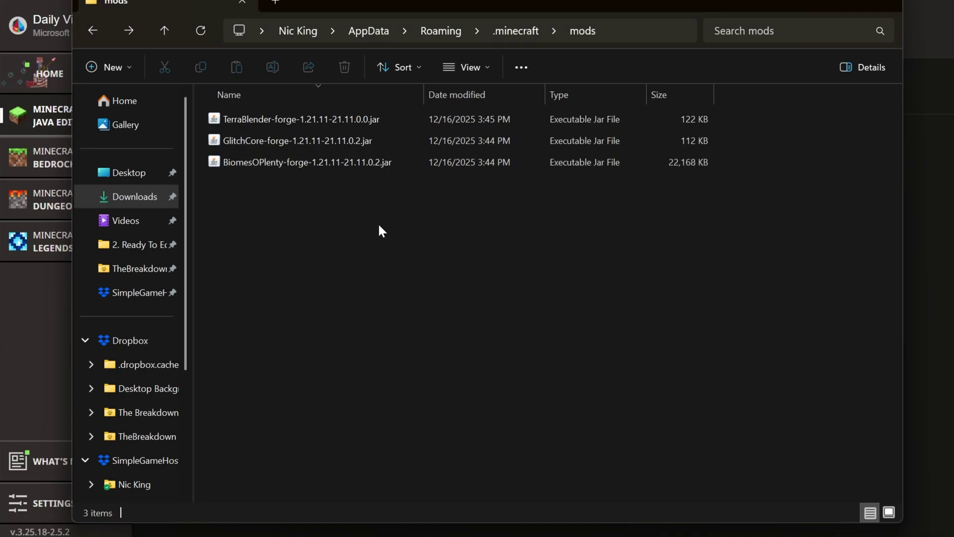
- Close the mods folder and launch the forge installation, accepting the modded-installation warning
{"action": "left_click", "coordinate": [889, 4]}
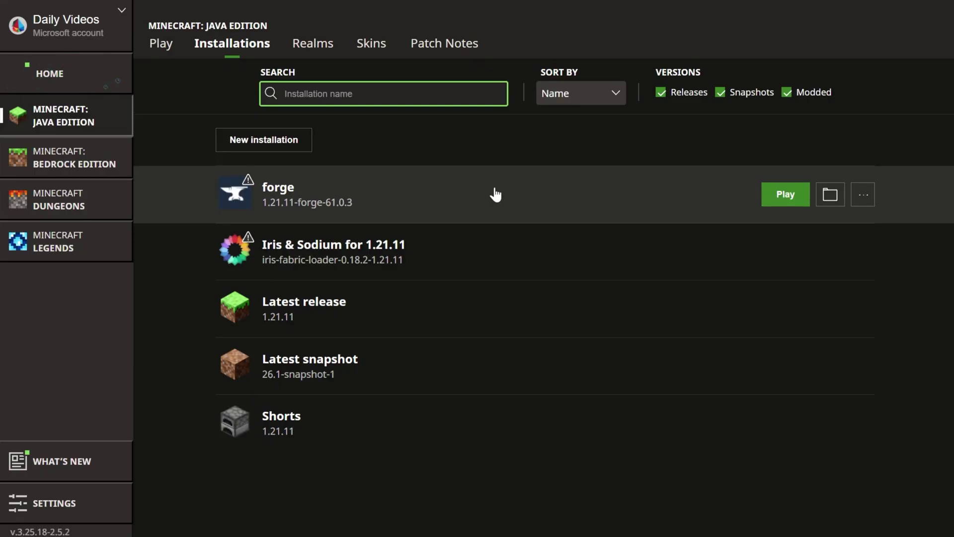
{"action": "left_click", "coordinate": [790, 199]}
{"action": "left_click", "coordinate": [640, 348]}
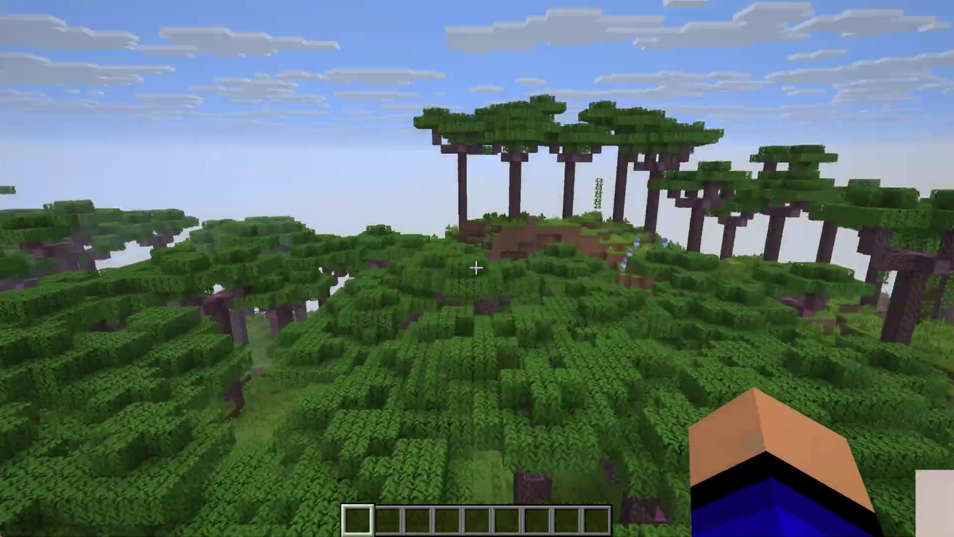
- Fly over the modded world's forest and lake to examine the new biome, picking a Mahogany Log from a tree
{"action": "key", "text": "w"}
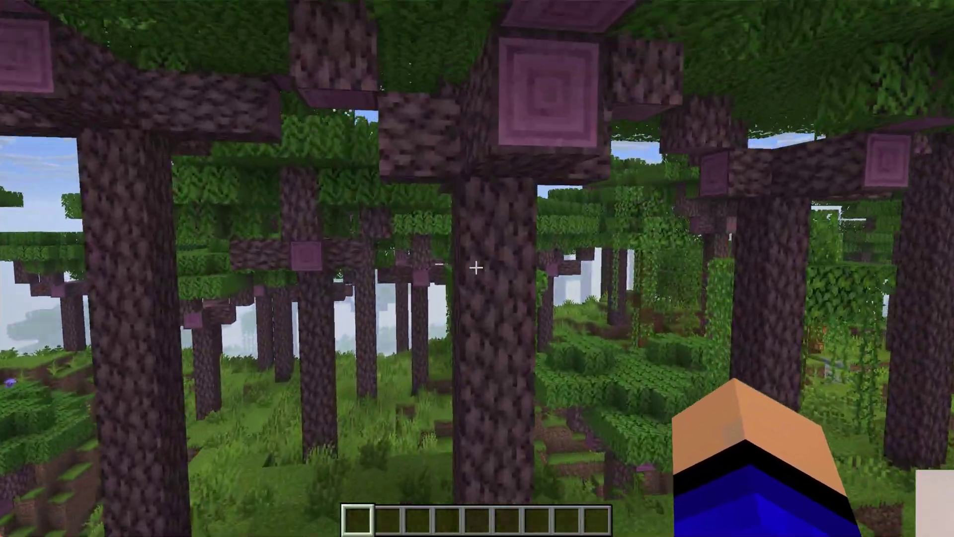
{"action": "middle_click", "coordinate": [475, 268]}
{"action": "key", "text": "space"}
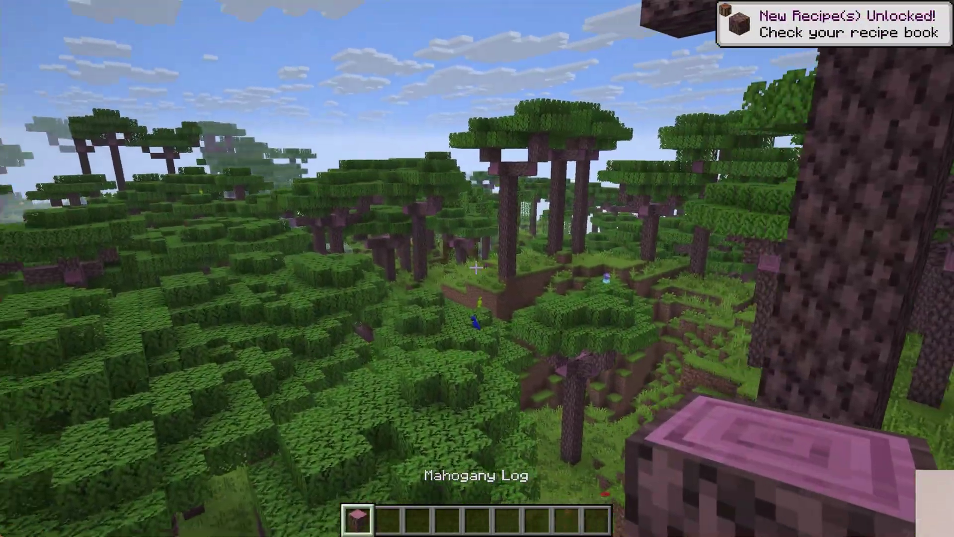
{"action": "key", "text": "w"}
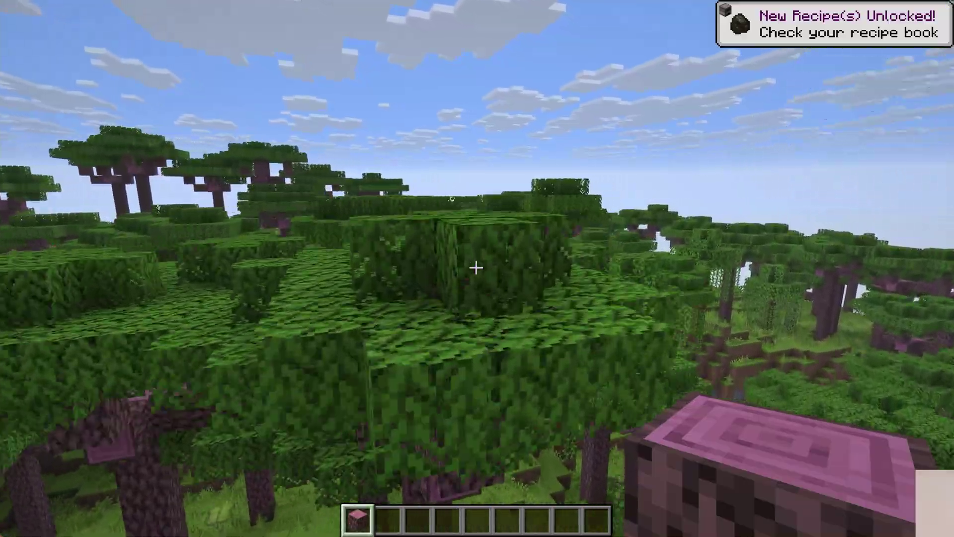
{"action": "key", "text": "w"}
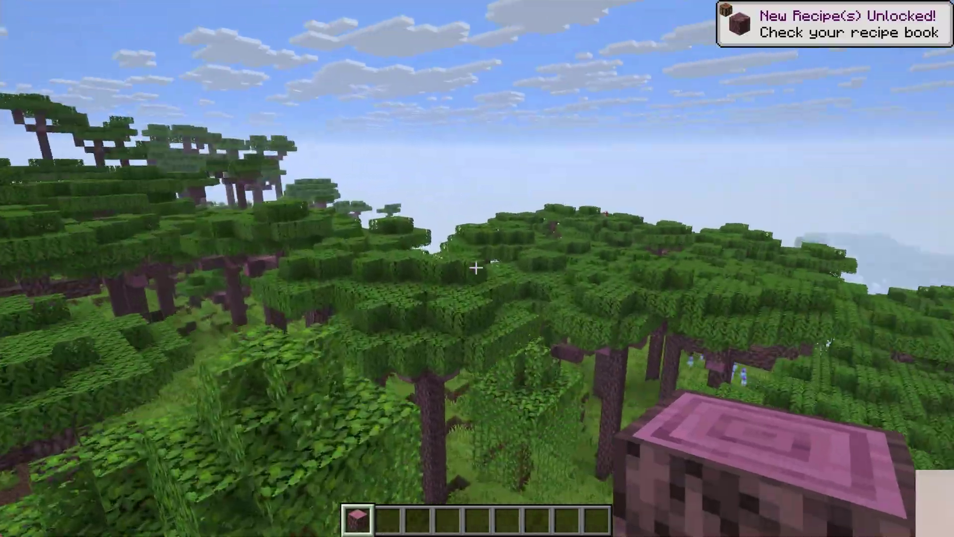
{"action": "key", "text": "w"}
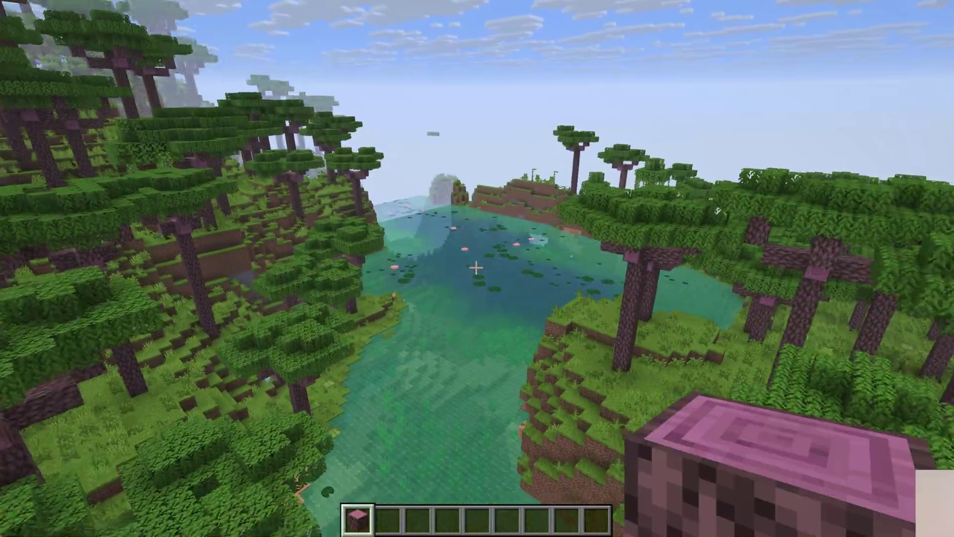
{"action": "key", "text": "w"}
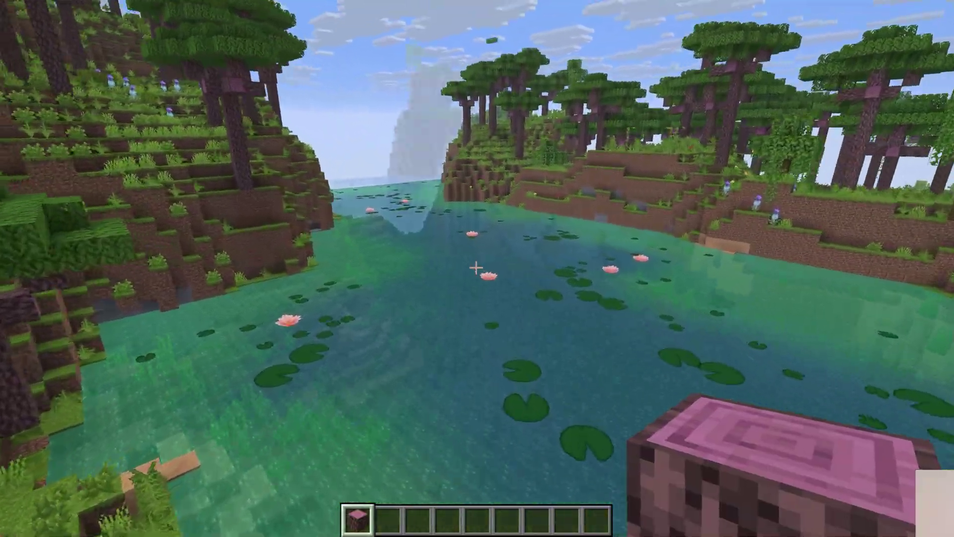
{"action": "key", "text": "w"}
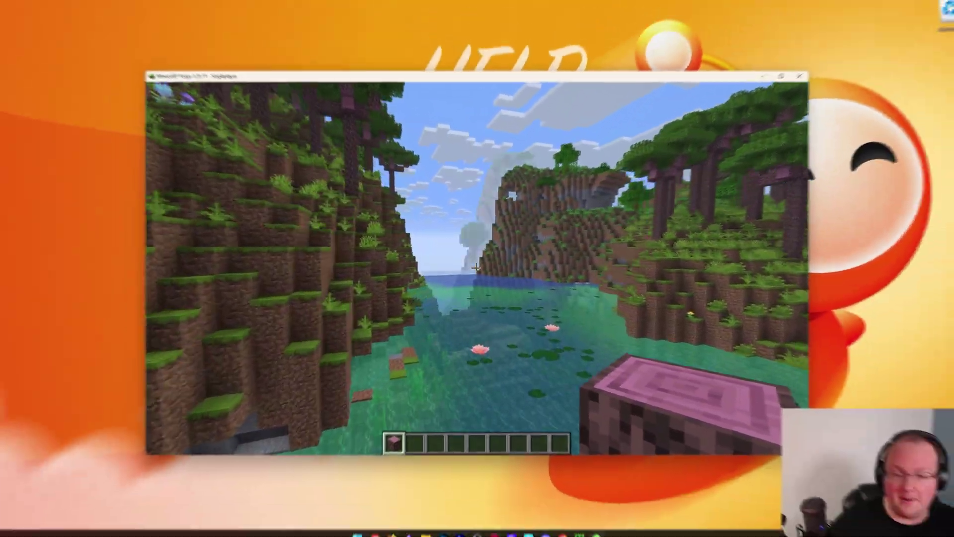